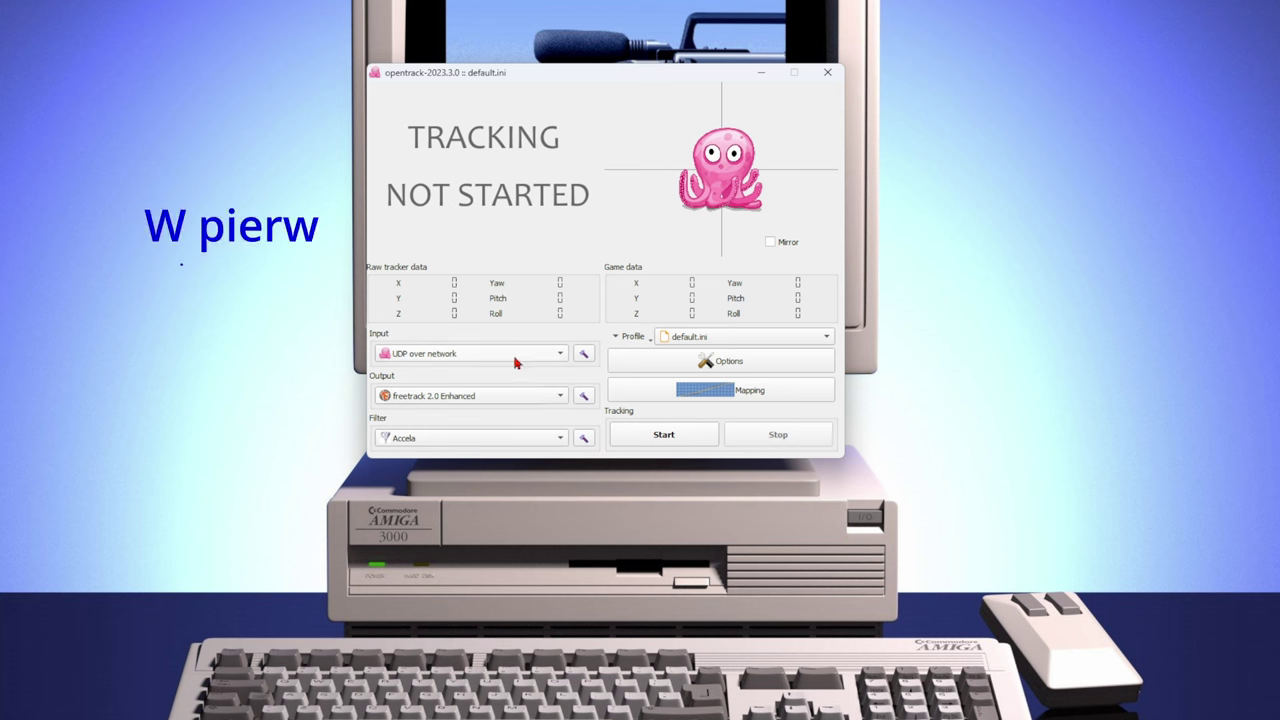
Set the tracking input to neuralnet tracker and the output to freetrack 2.0 Enhanced.
left_click(561, 355)
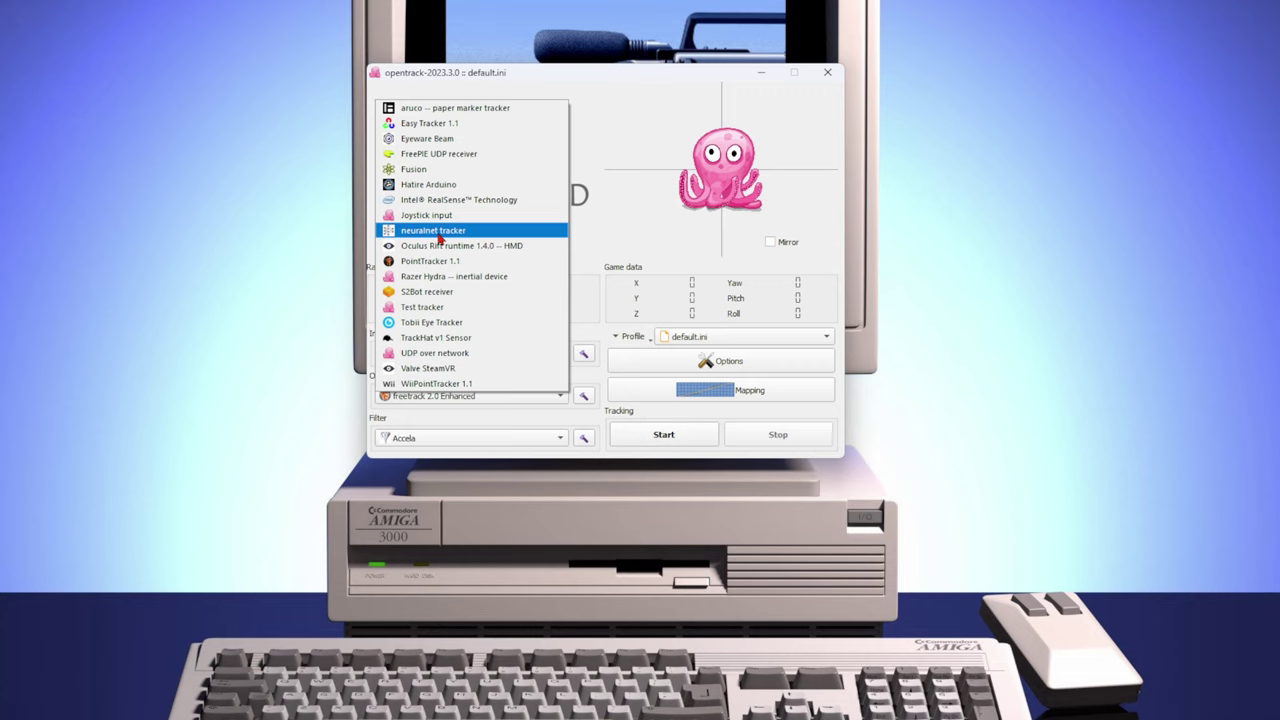
left_click(438, 236)
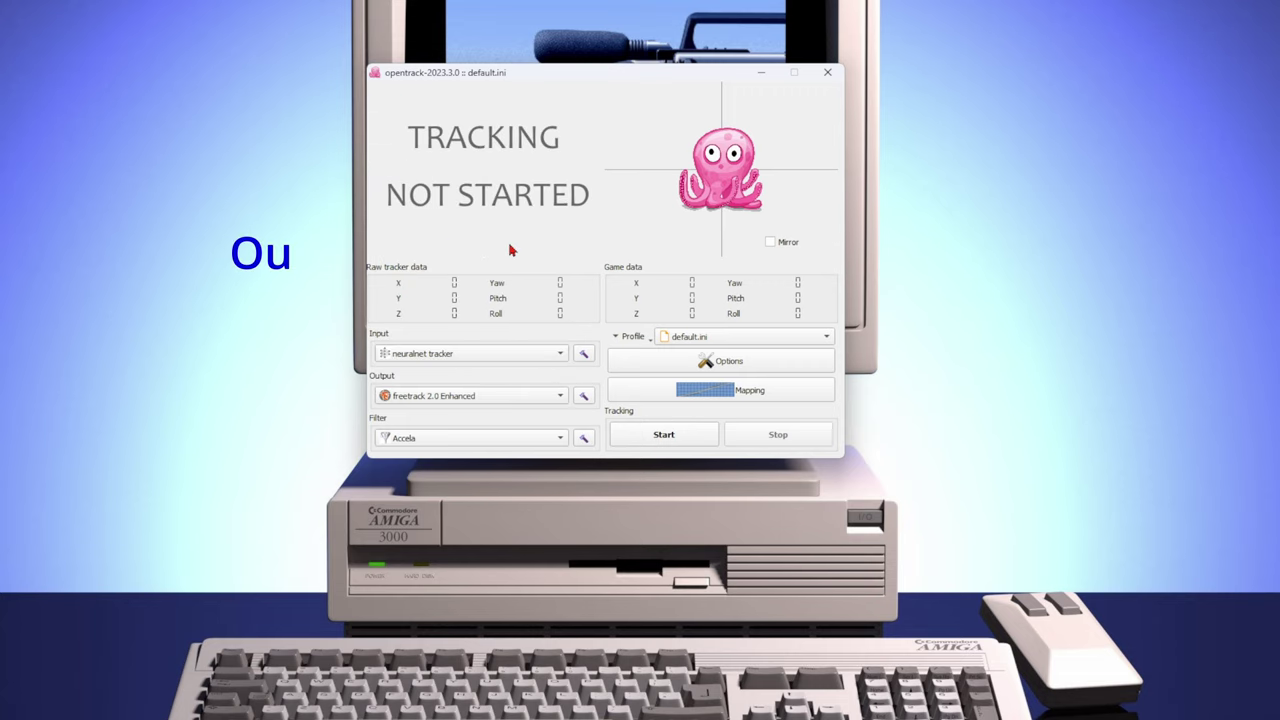
left_click(484, 400)
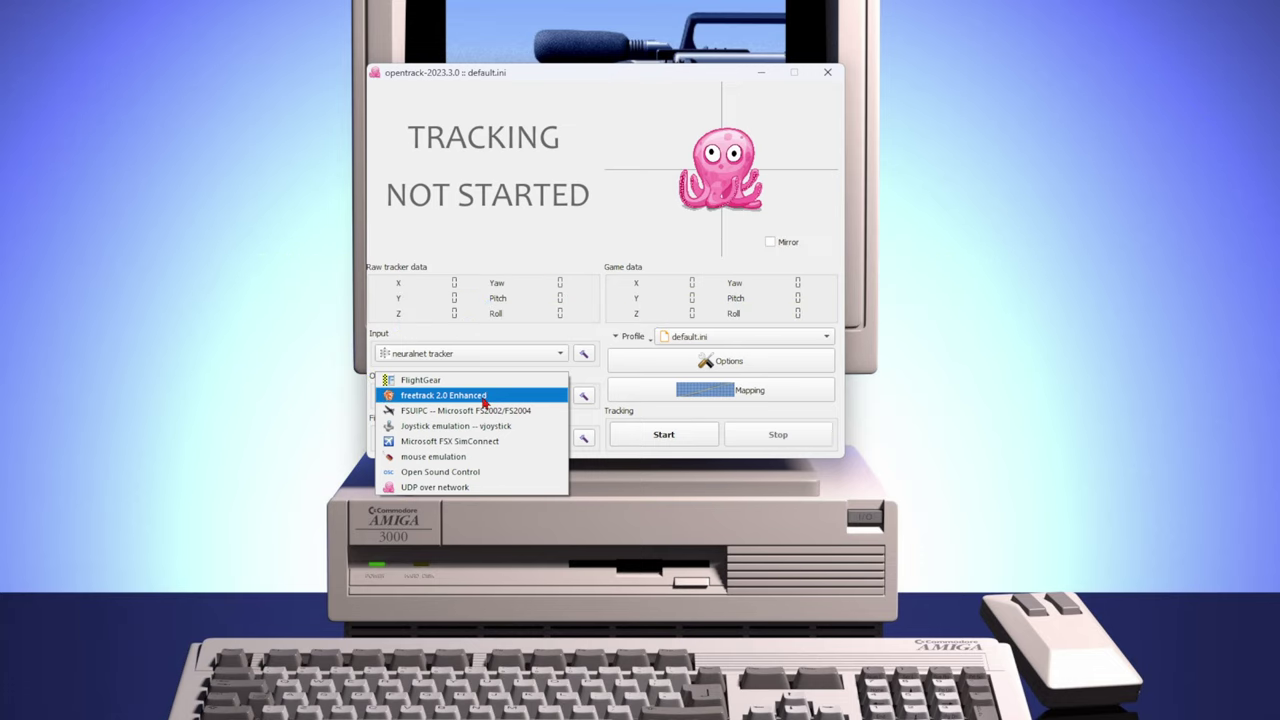
left_click(484, 400)
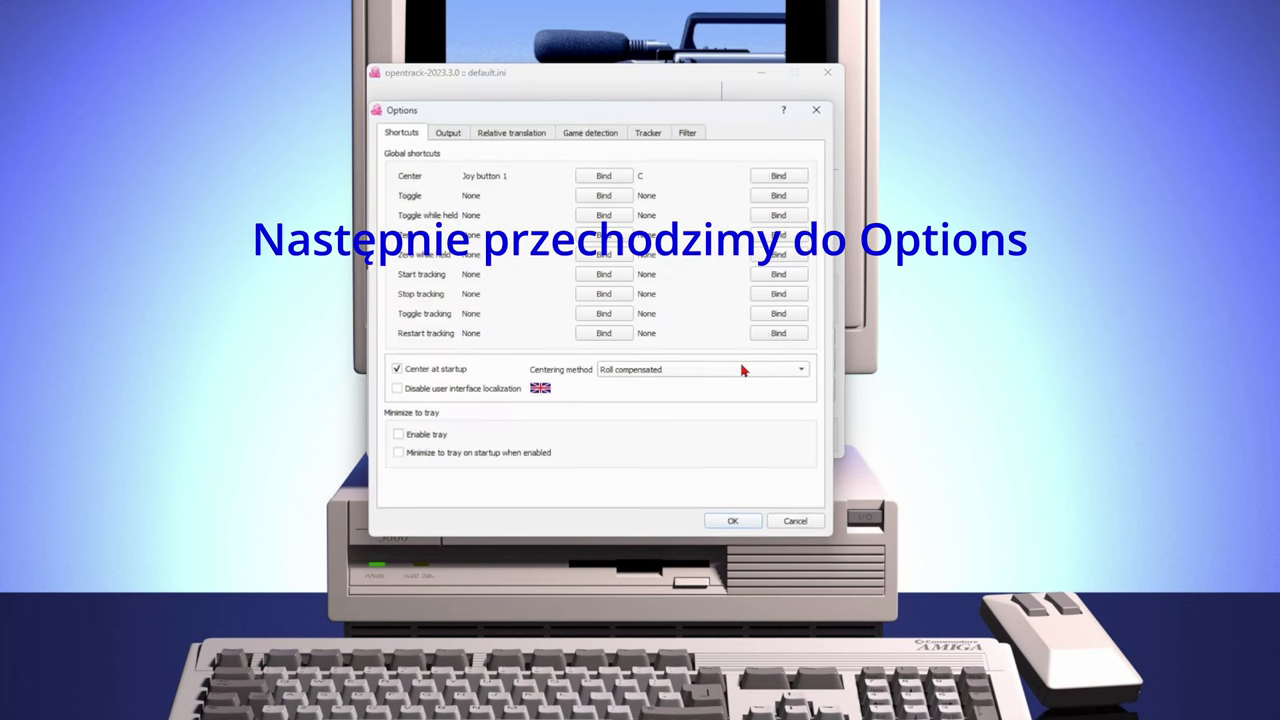
Select the USB Camera as the capture device in the tracker's camera configuration.
left_click(744, 367)
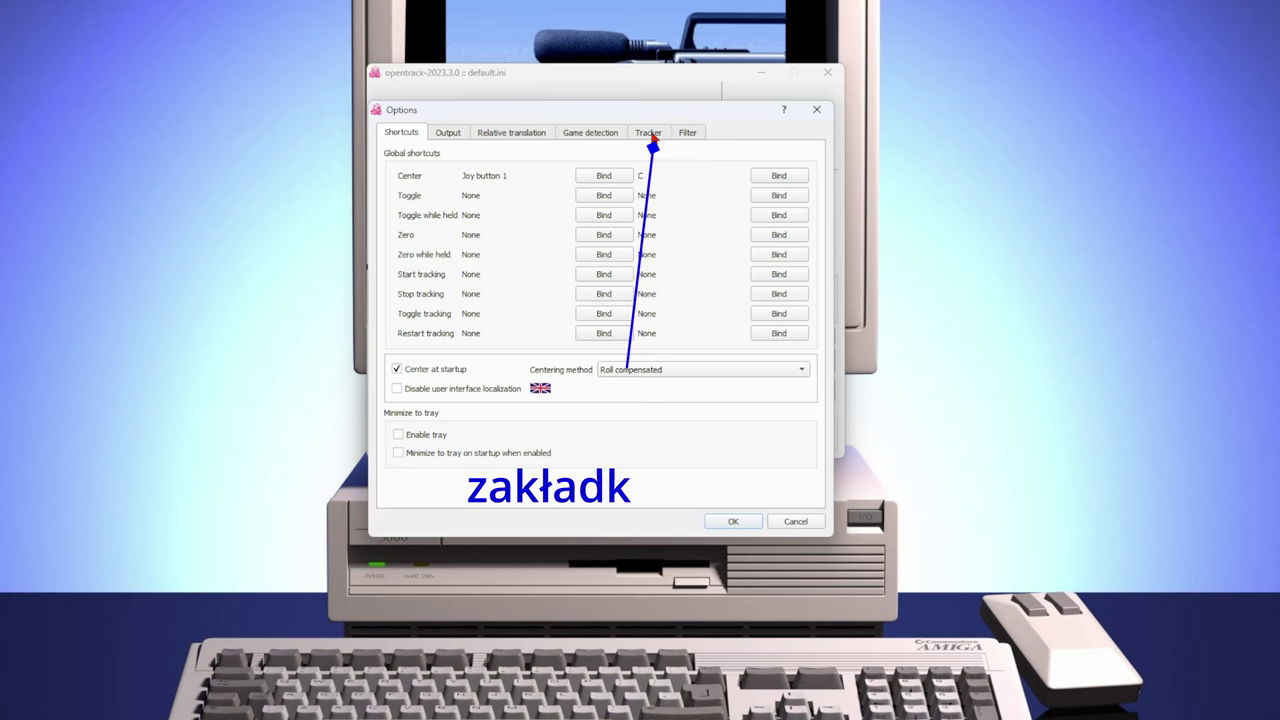
left_click(651, 137)
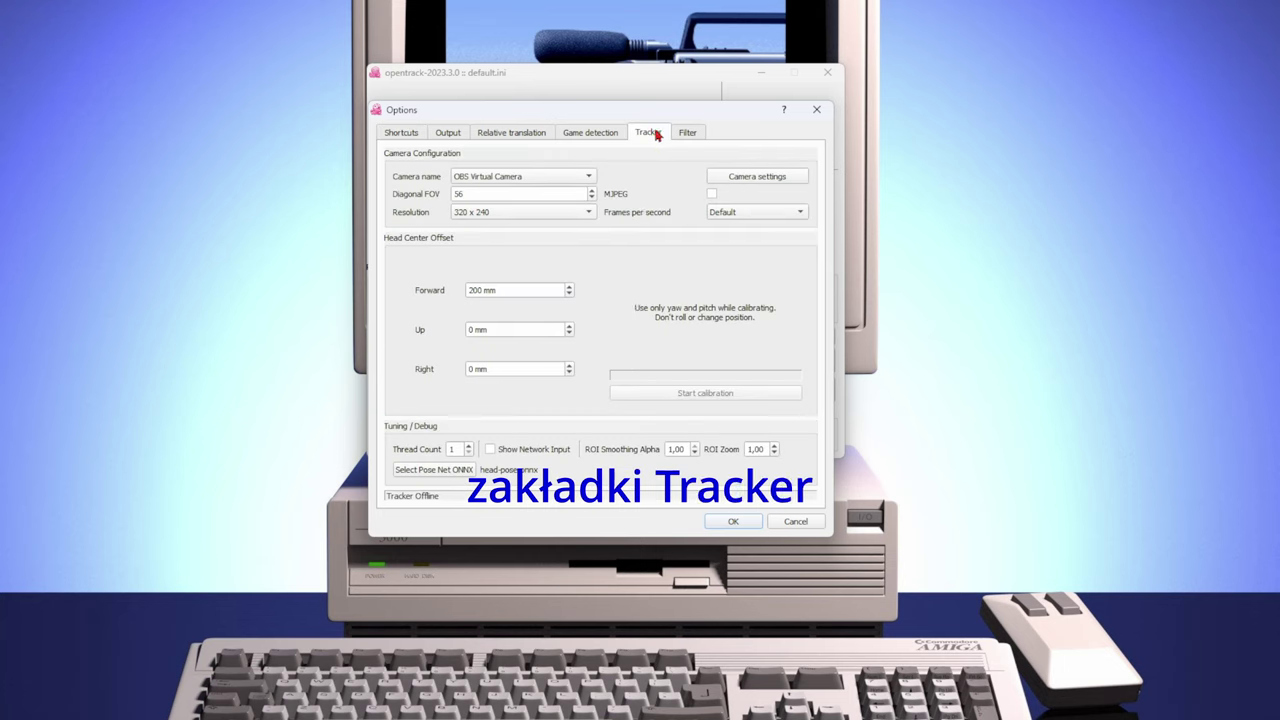
left_click(562, 180)
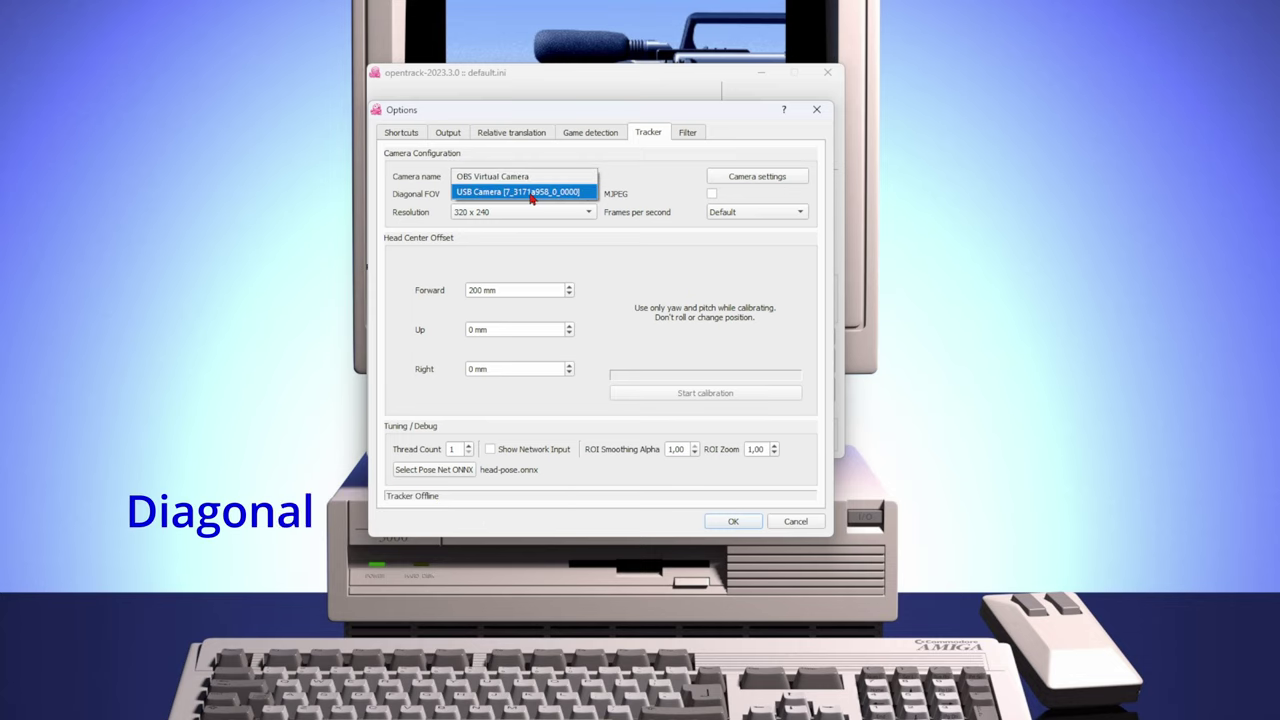
left_click(531, 193)
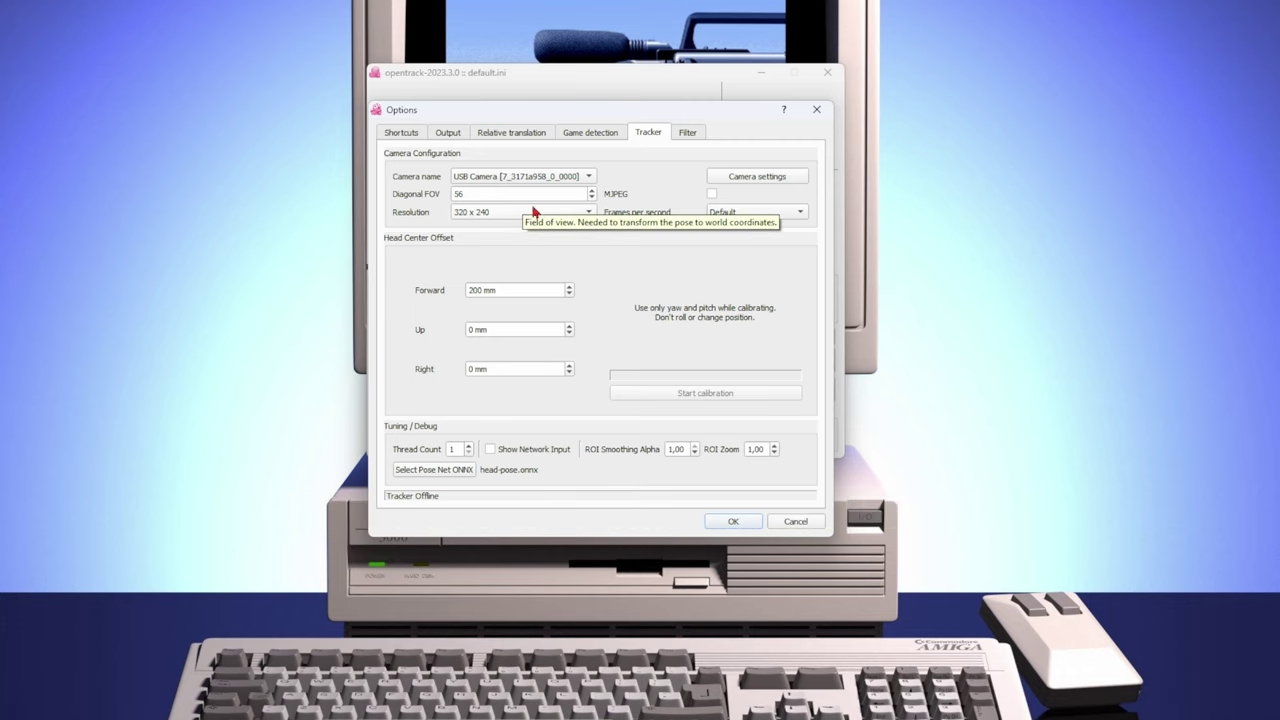
Set the tracker camera's resolution to 640 x 480 and its frame rate to 60, and accept the options.
left_click(527, 214)
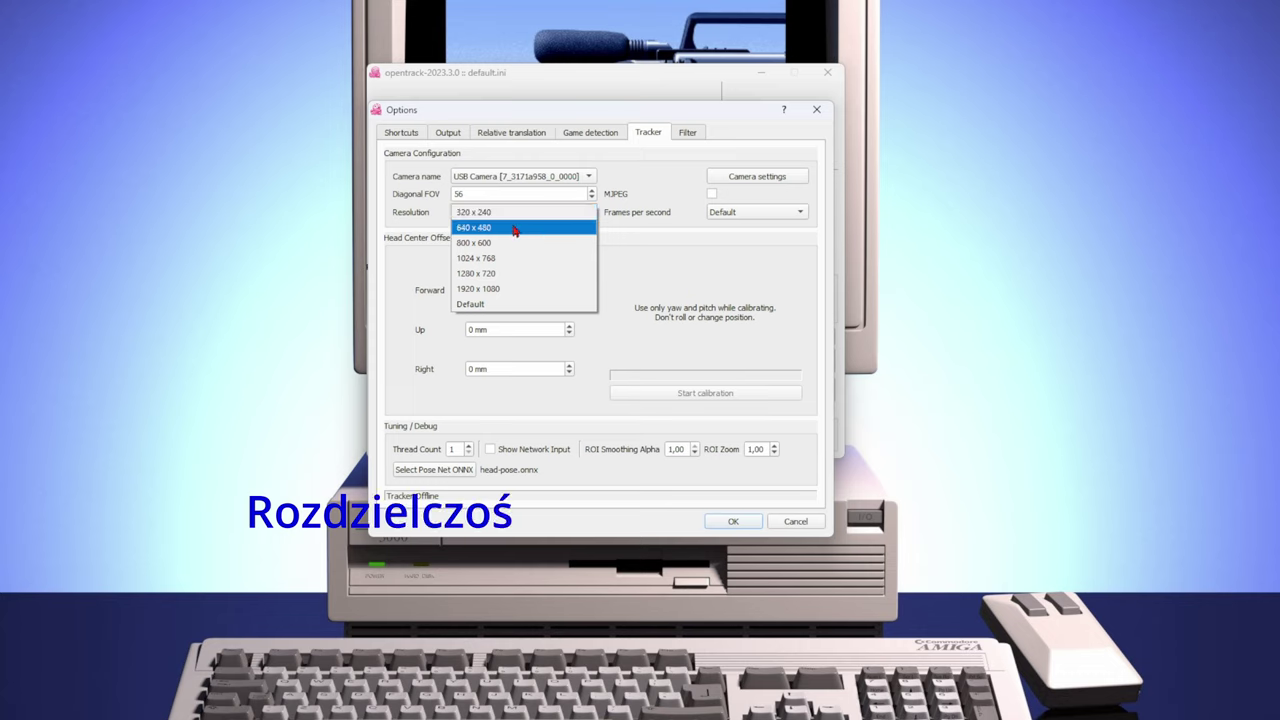
left_click(514, 229)
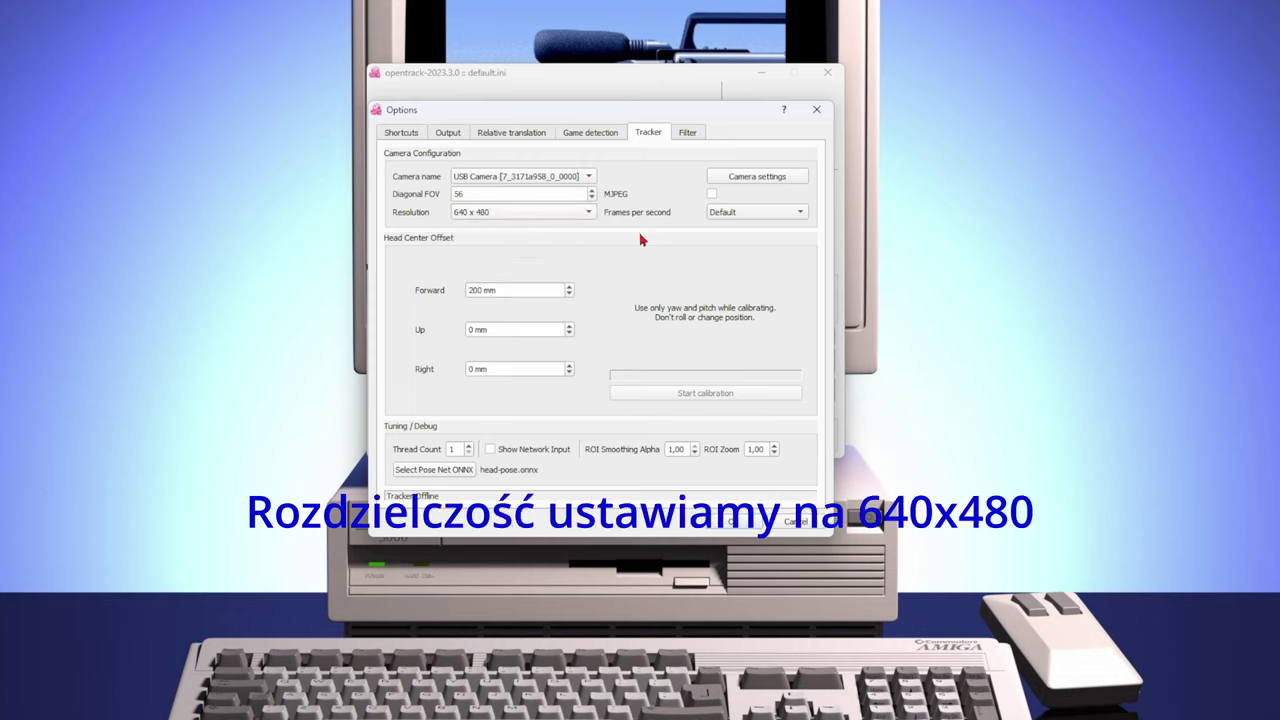
left_click(726, 216)
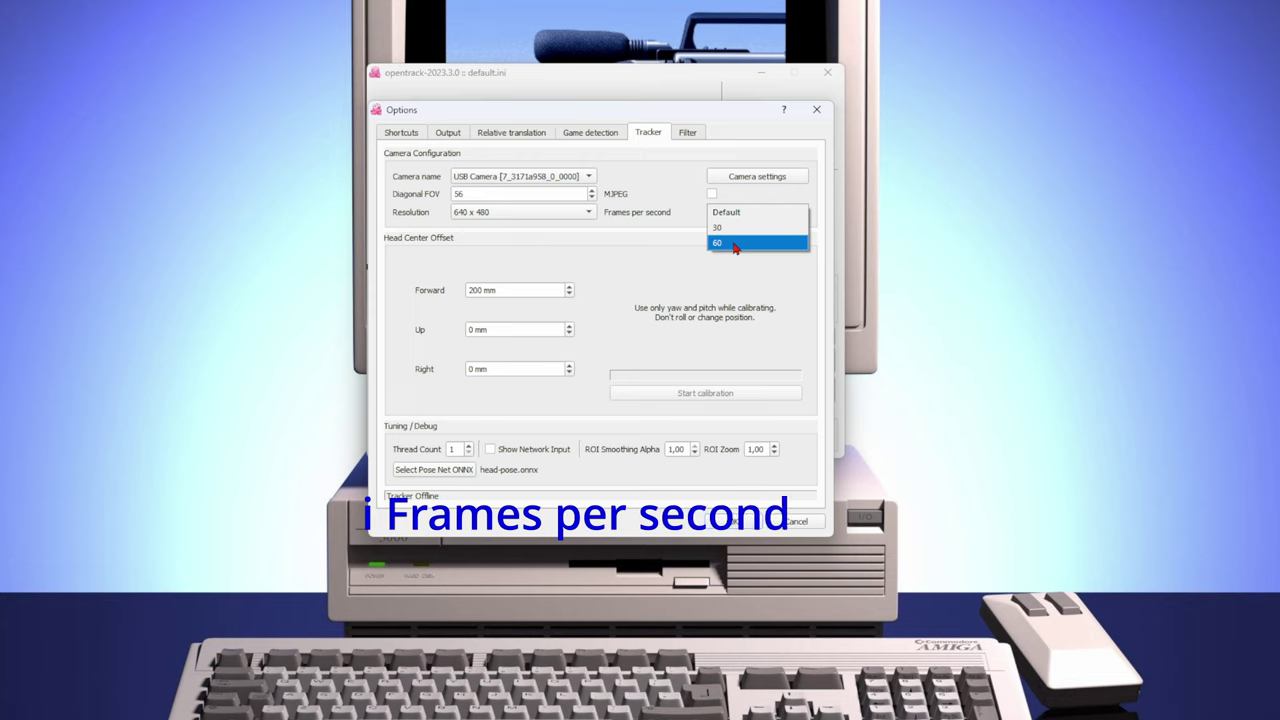
left_click(734, 247)
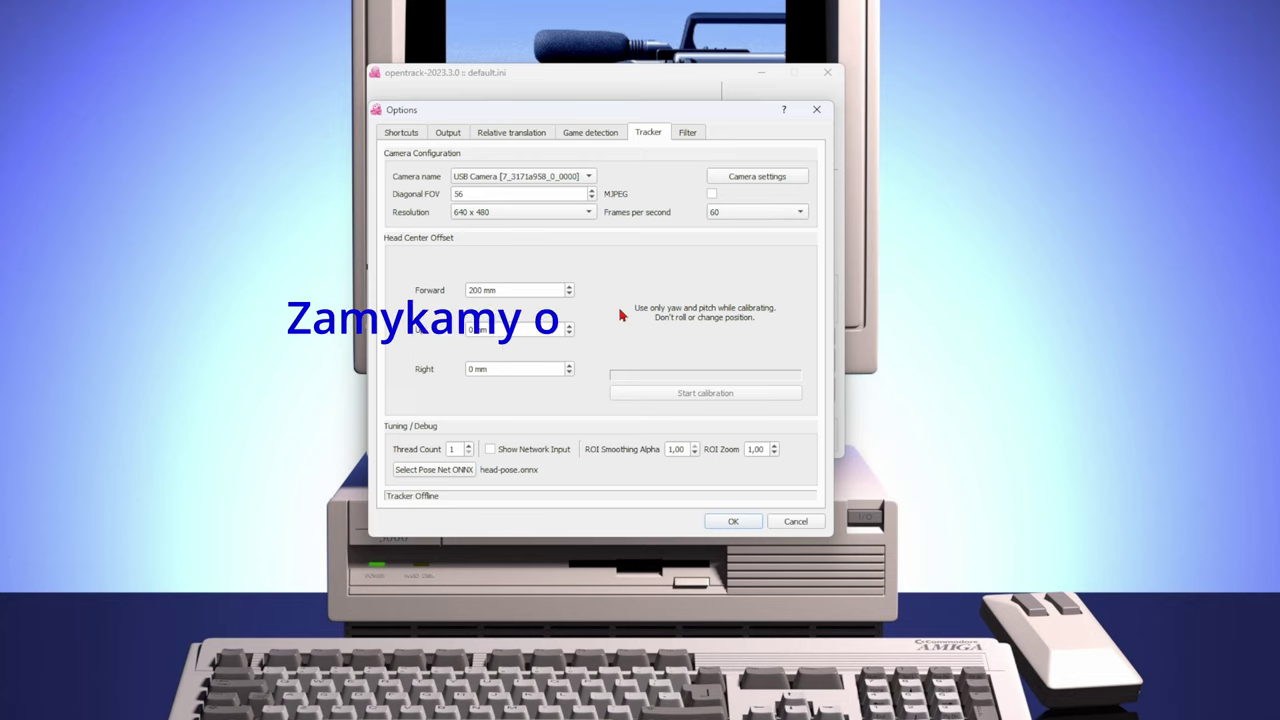
left_click(734, 522)
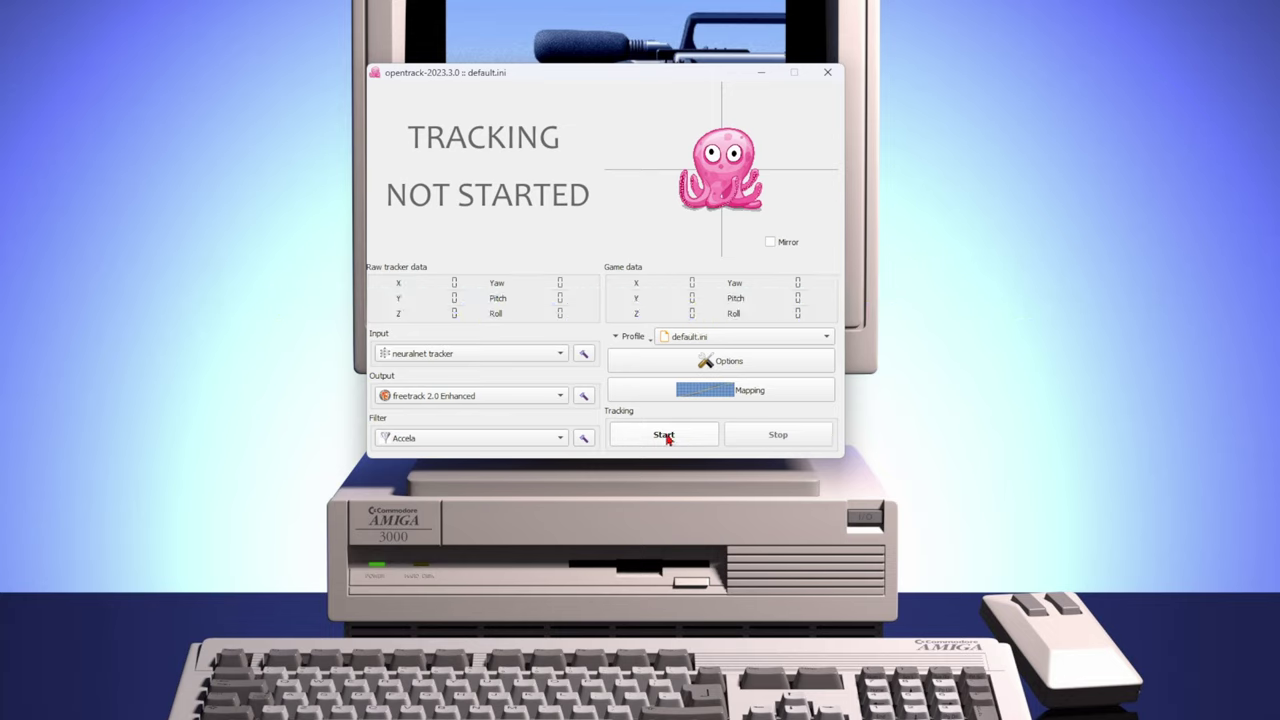
Start tracking, run and stop the head center offset calibration for the tracker, and accept the options.
left_click(665, 436)
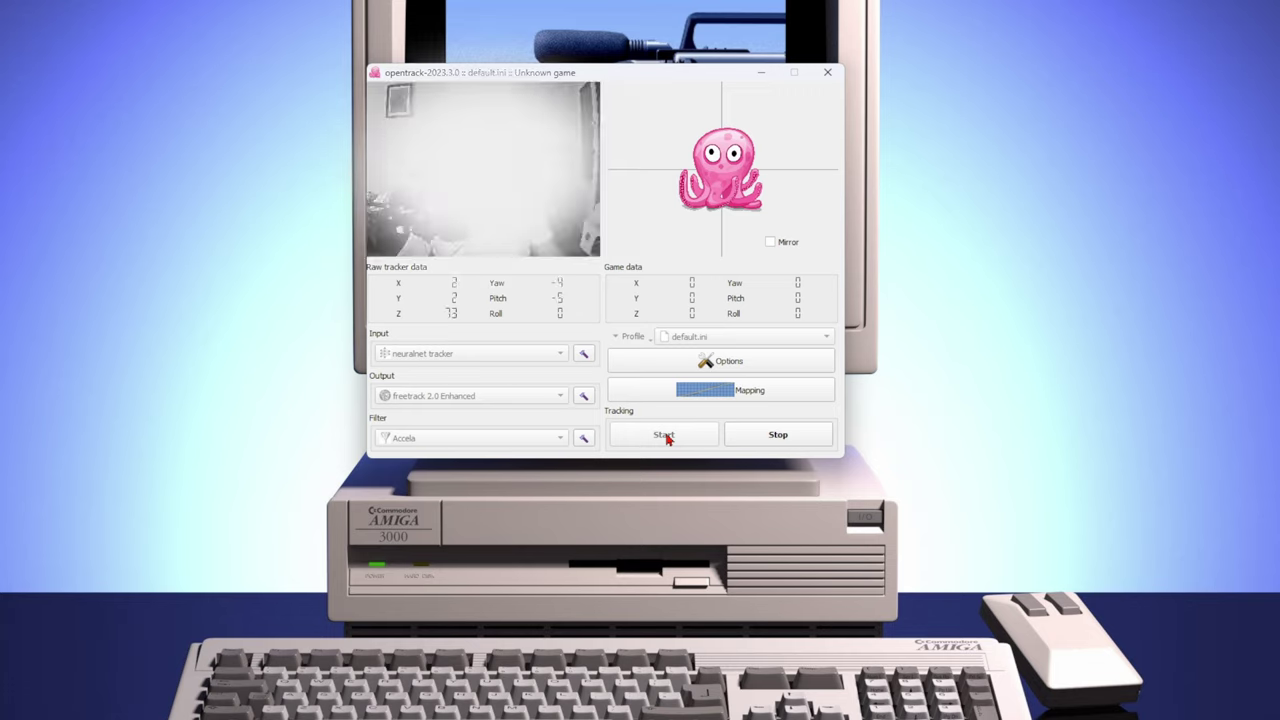
left_click(749, 366)
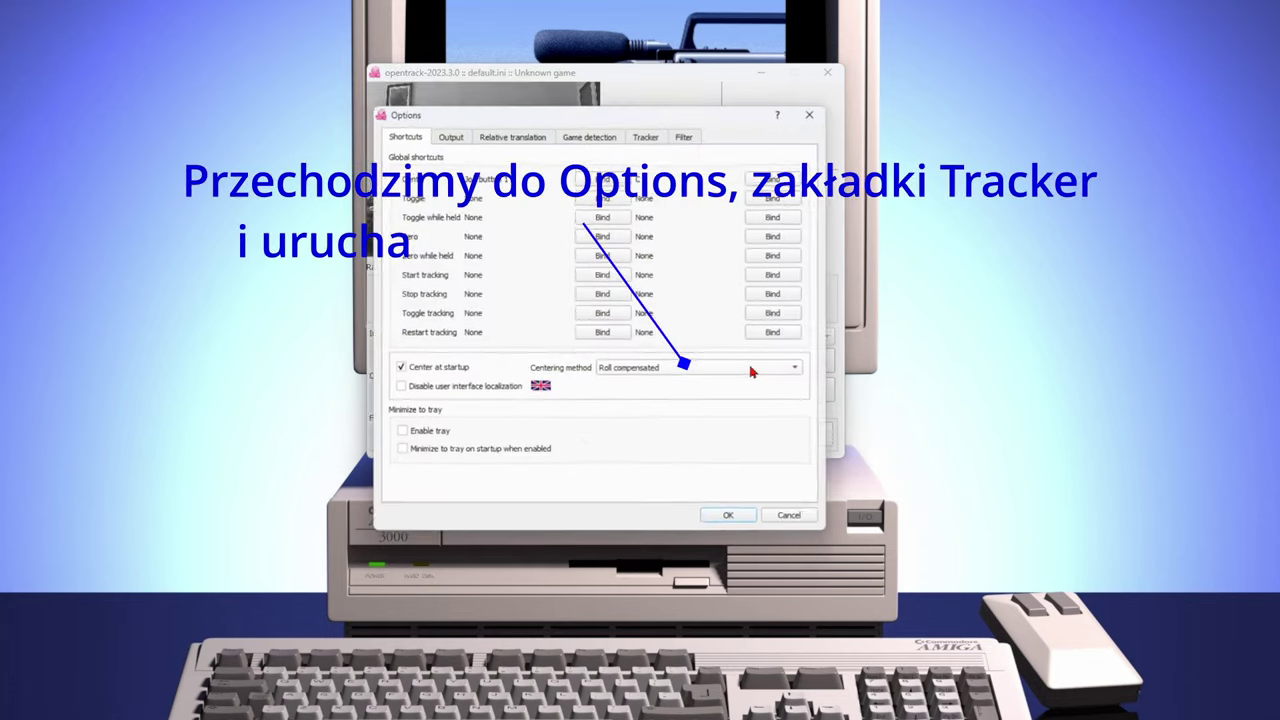
left_click(648, 133)
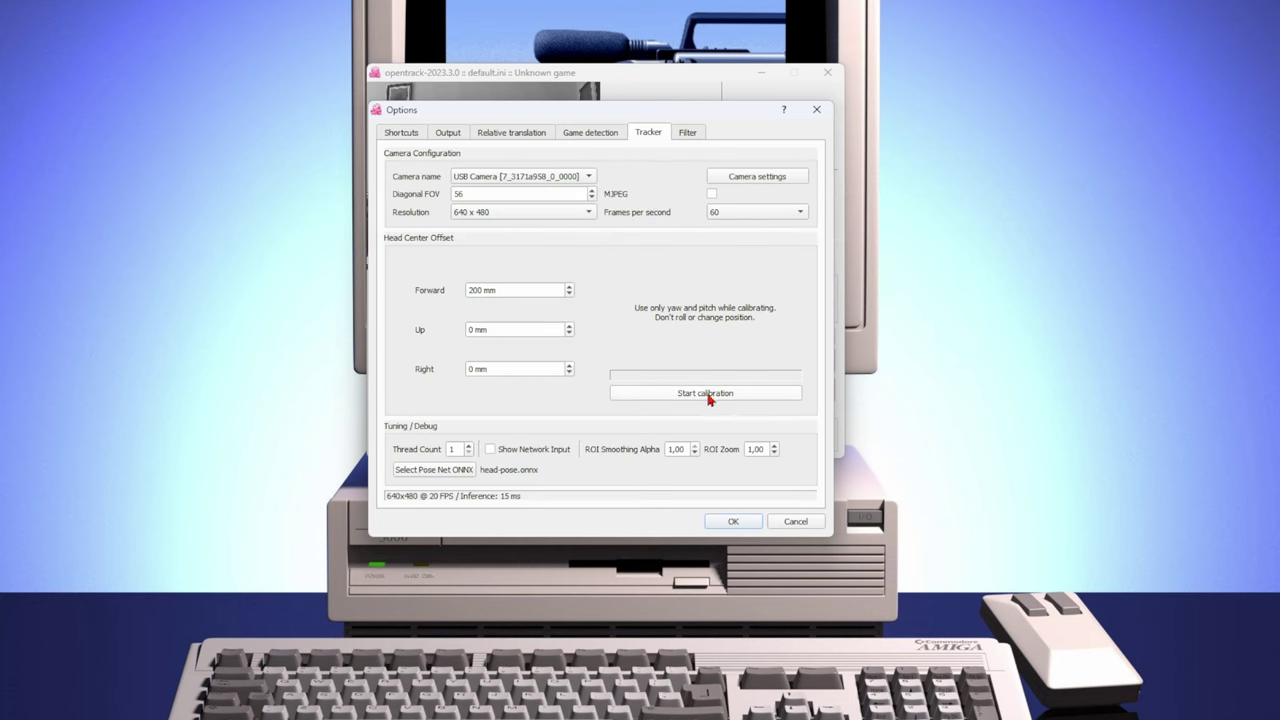
left_click(707, 396)
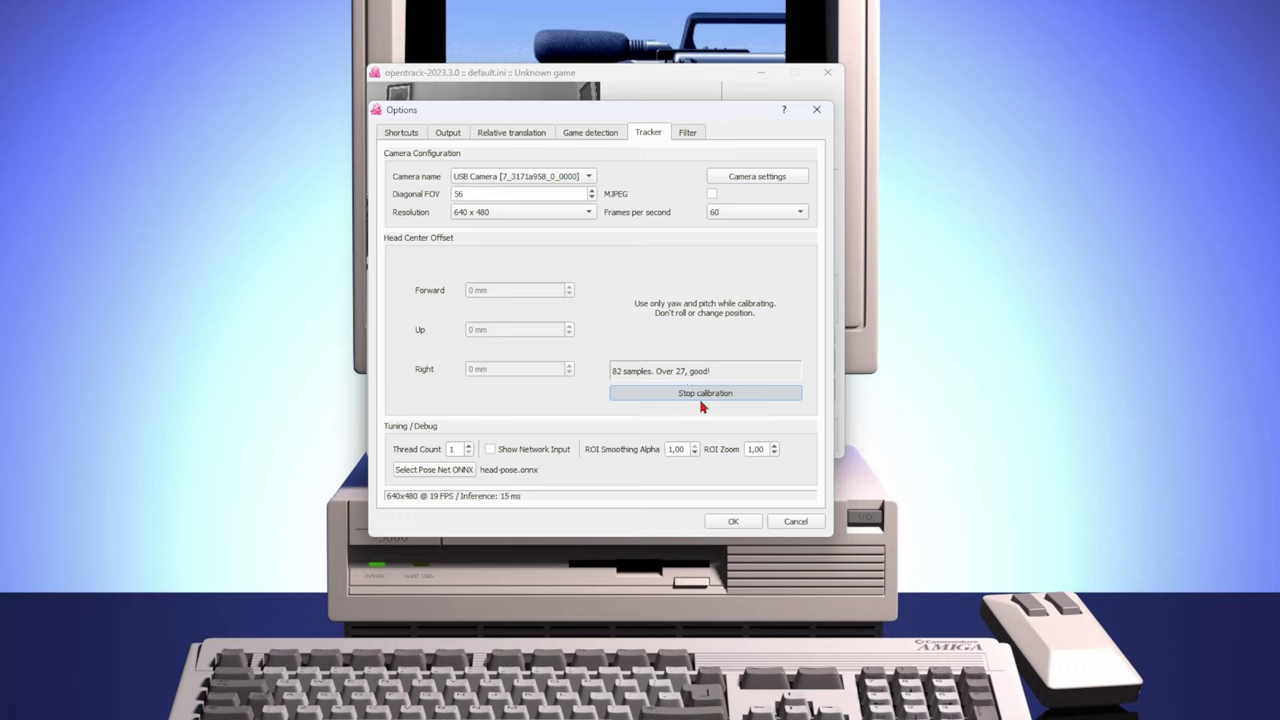
left_click(699, 396)
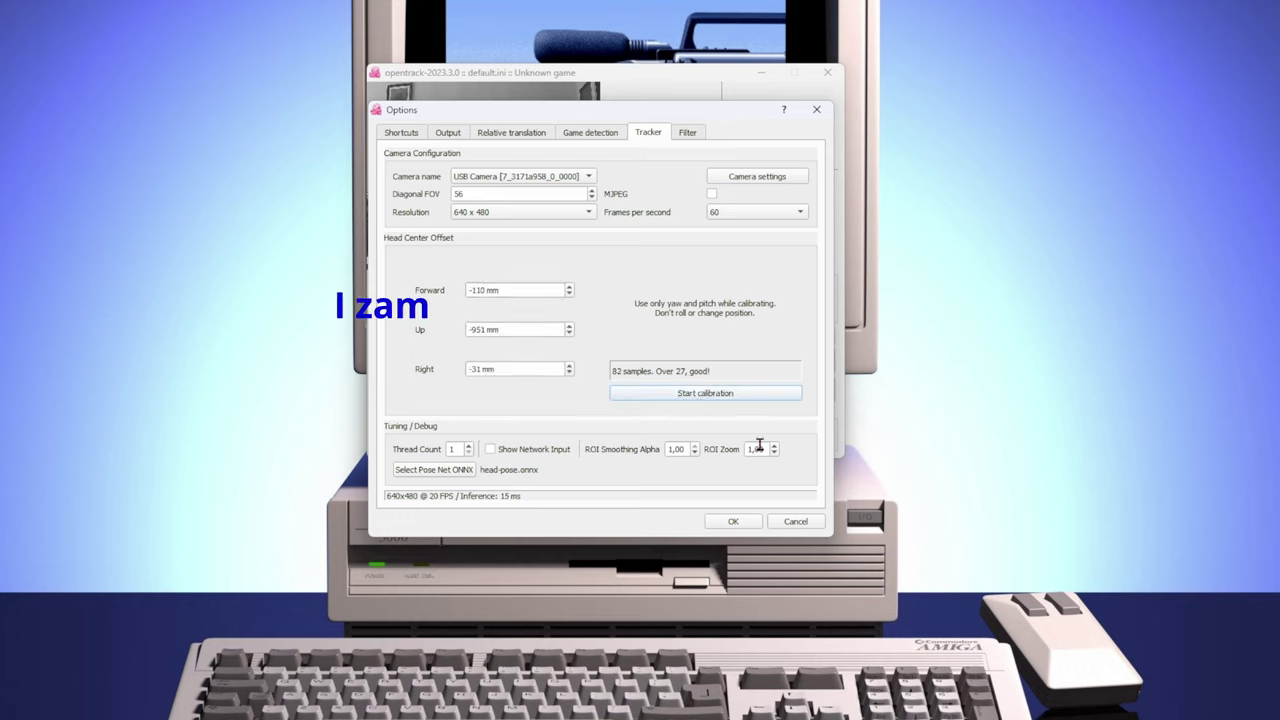
left_click(722, 524)
Switch to the Samoloty.ini profile.
left_click(728, 336)
left_click(714, 312)
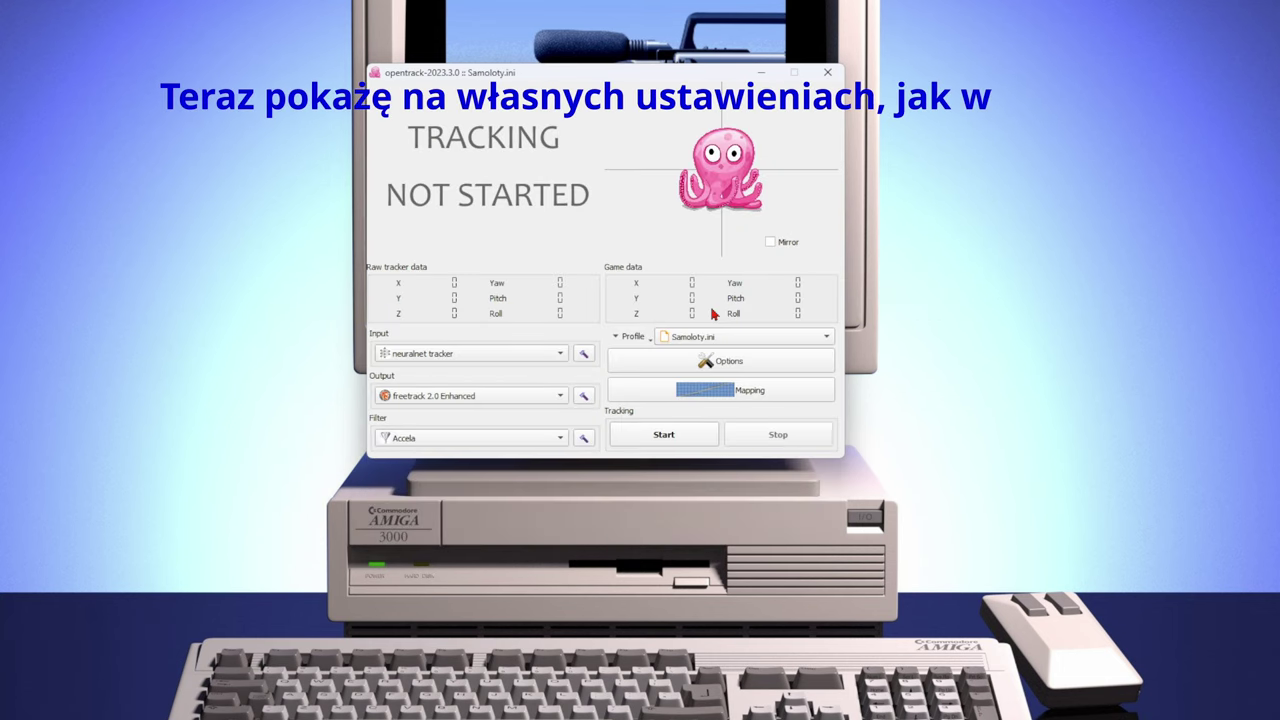
Set the yaw mapping's maximum input to 90° and raise the flat end of its curve to an output of 180.
left_click(750, 390)
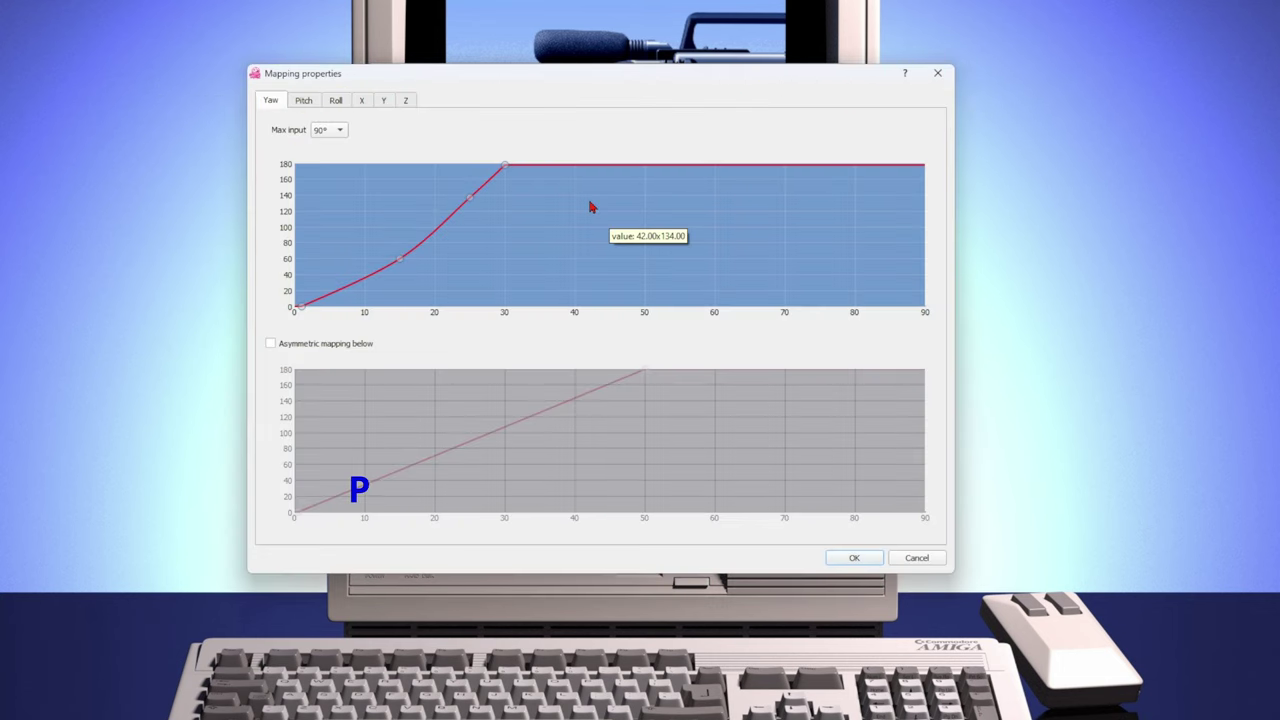
left_click(341, 131)
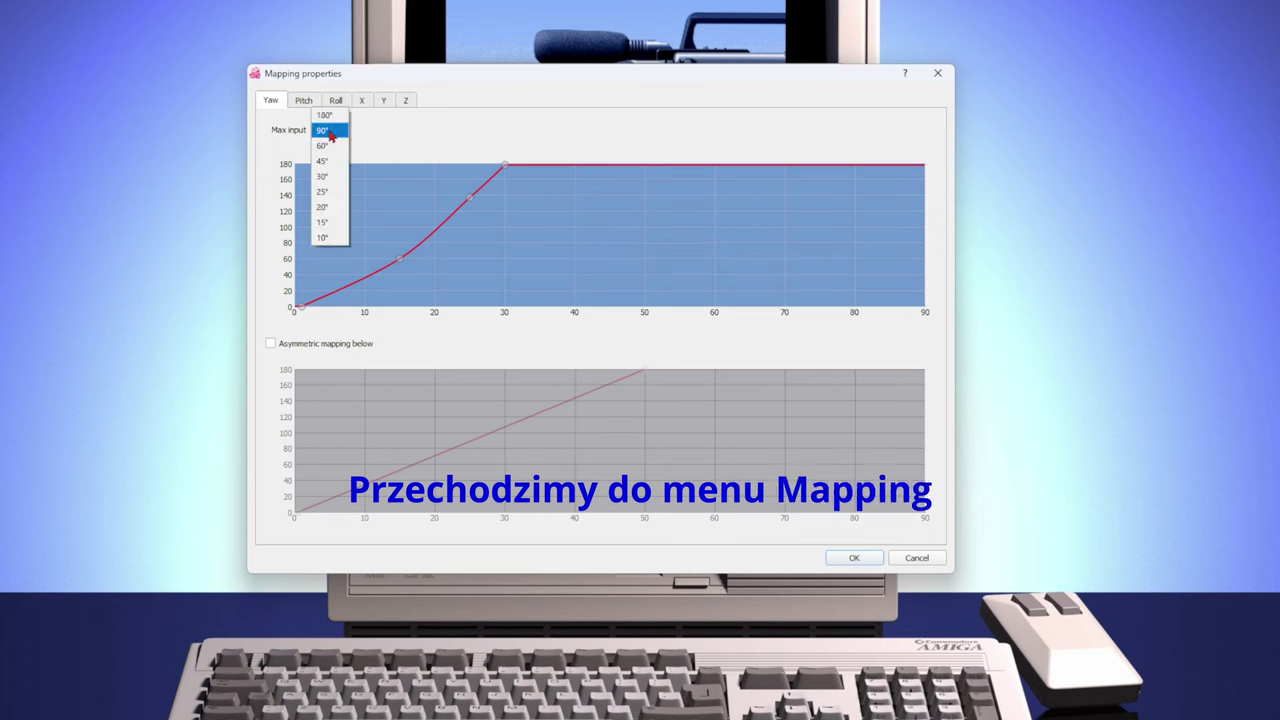
left_click(449, 143)
left_click(338, 131)
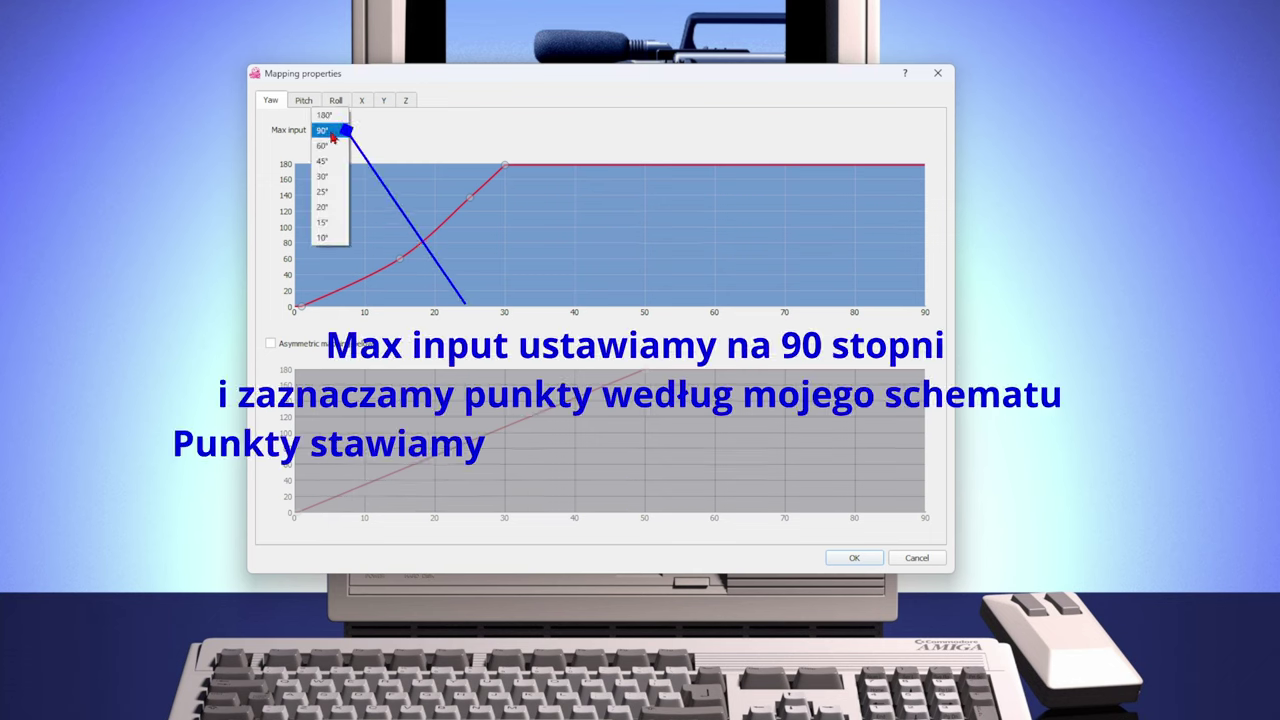
left_click(332, 133)
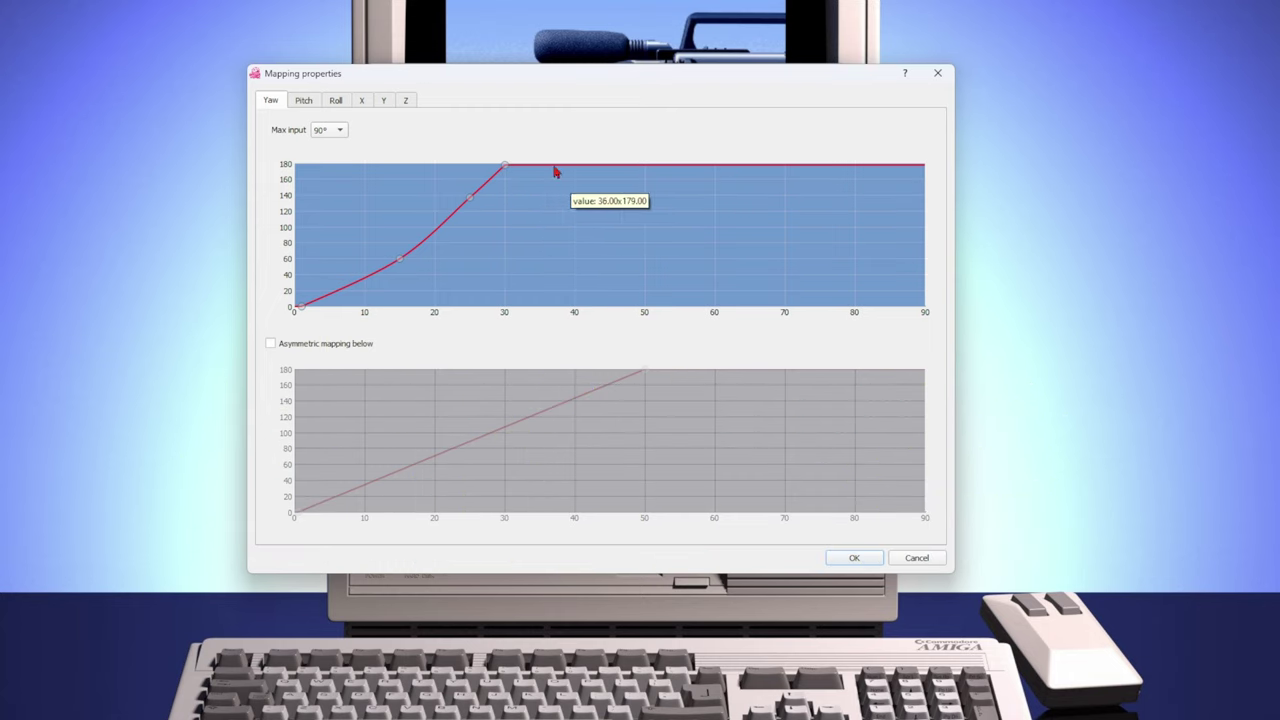
left_click(913, 179)
left_click_drag(913, 179, 929, 163)
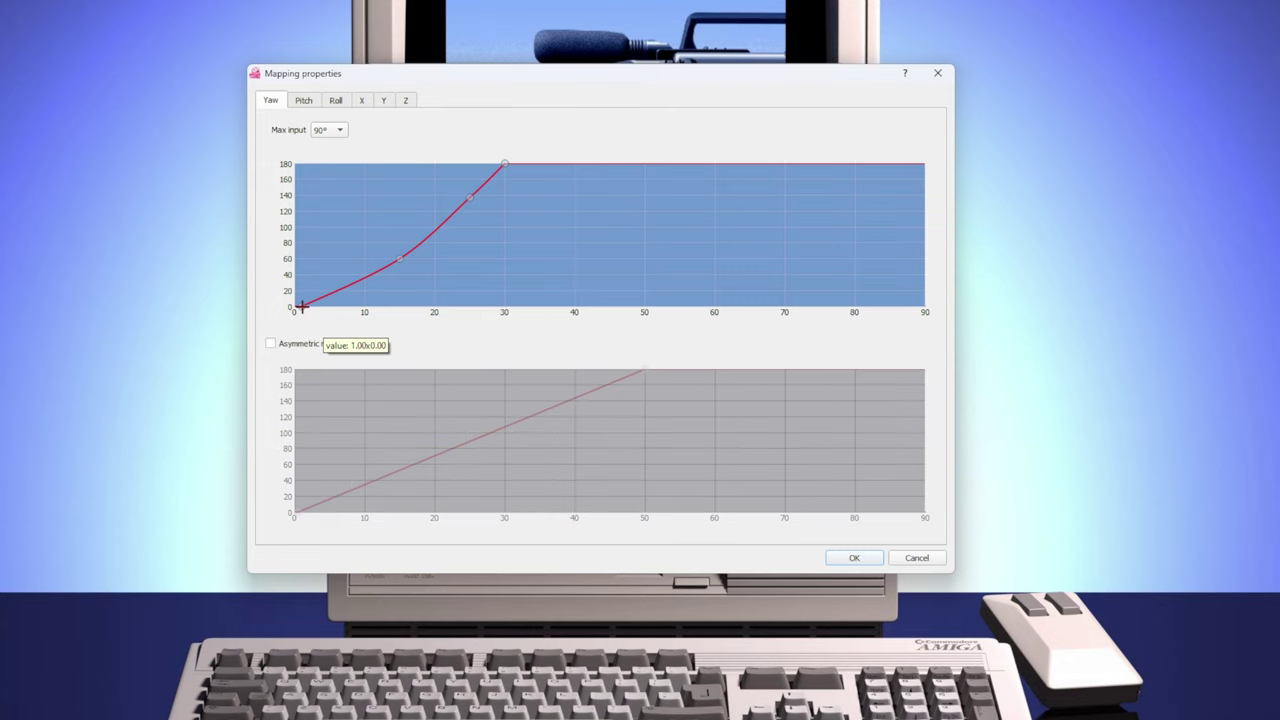
Set the pitch mapping's maximum input to 90° and maximum output to 180°, and check the points on its upper curve.
left_click(304, 100)
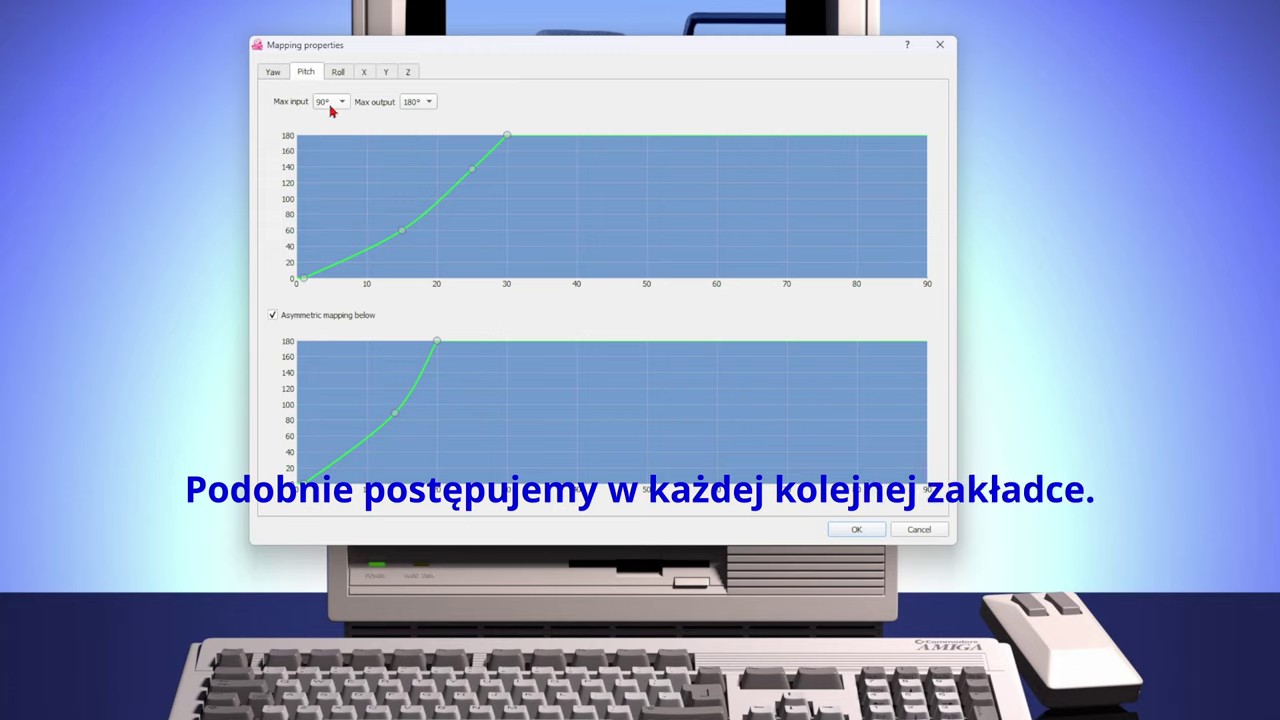
left_click(330, 105)
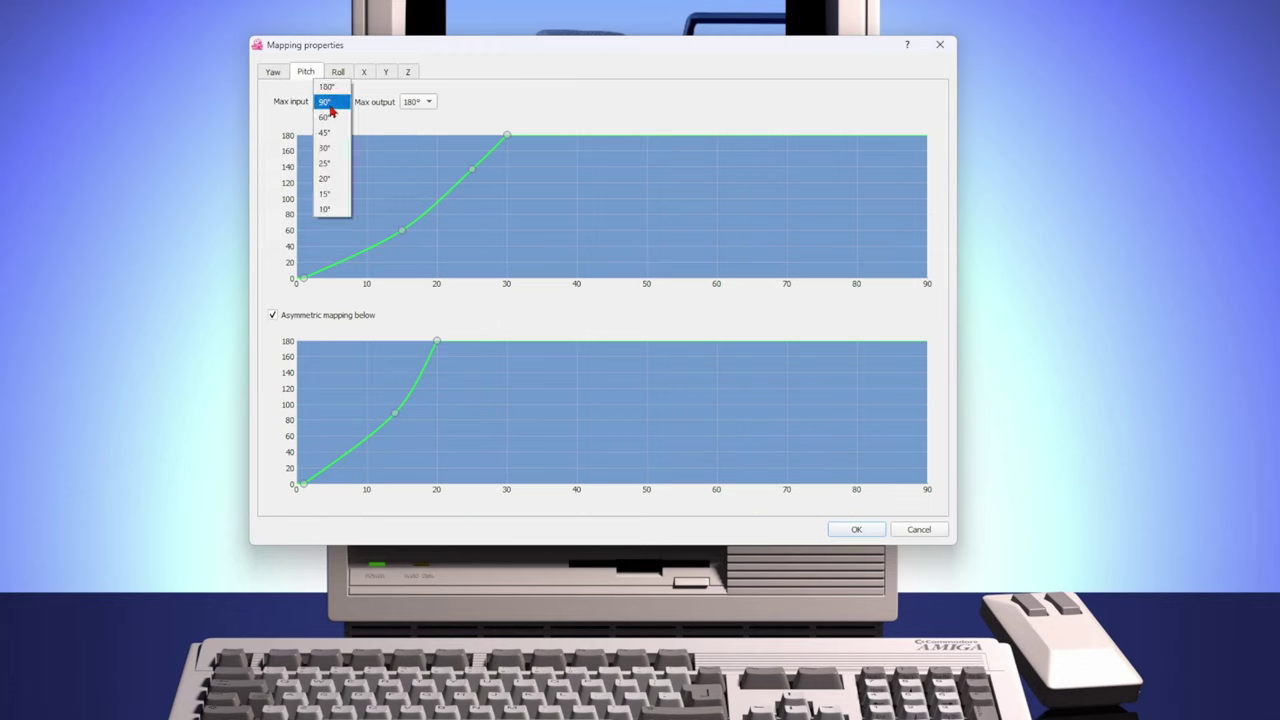
left_click(457, 123)
left_click(424, 106)
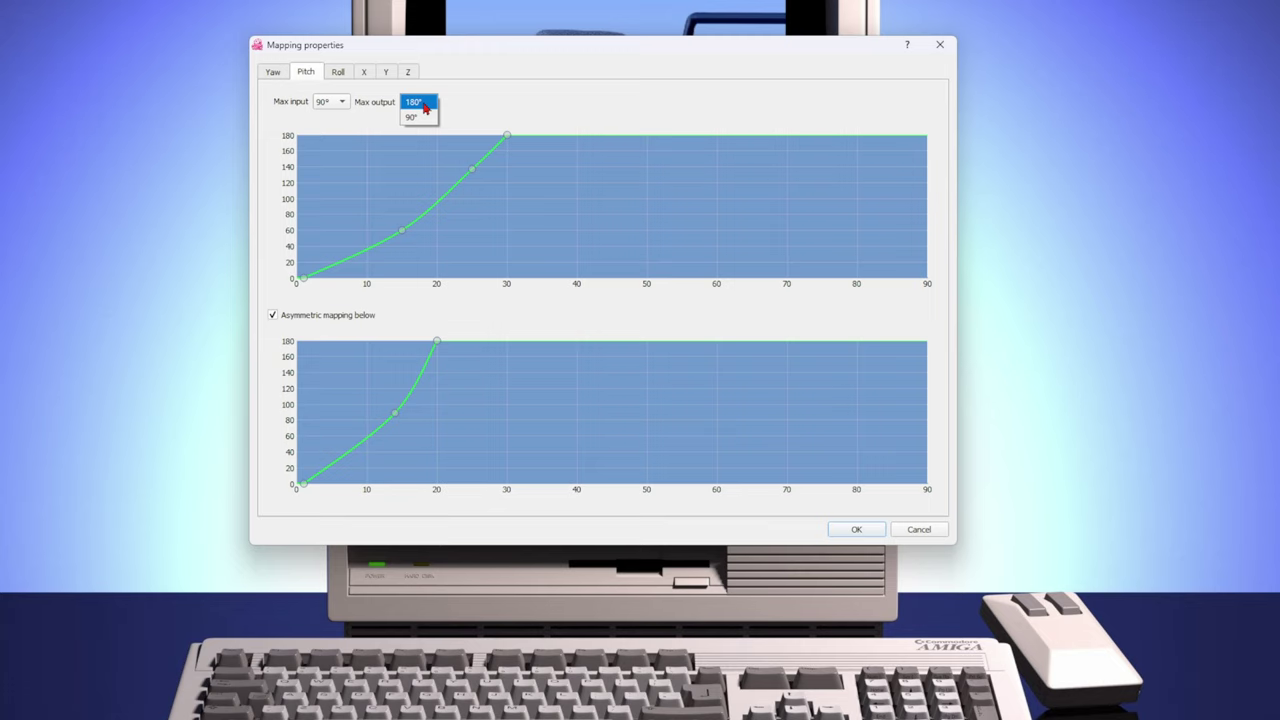
left_click(522, 106)
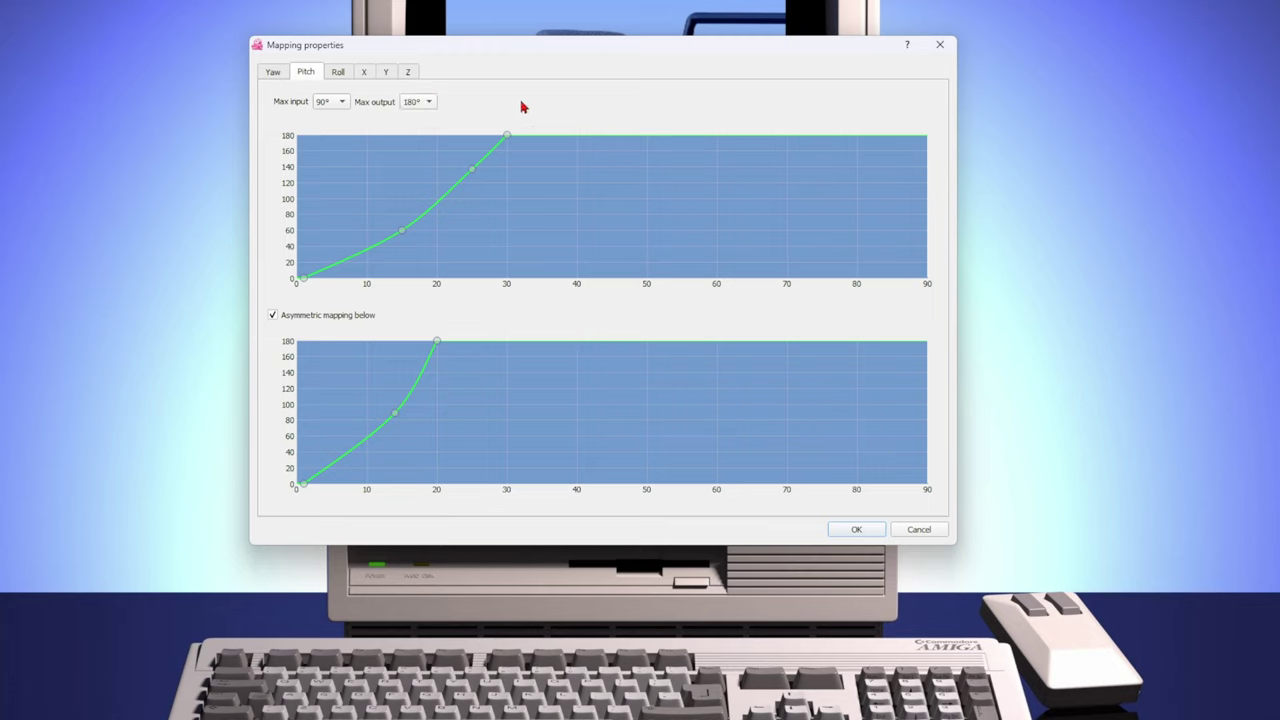
left_click(473, 170)
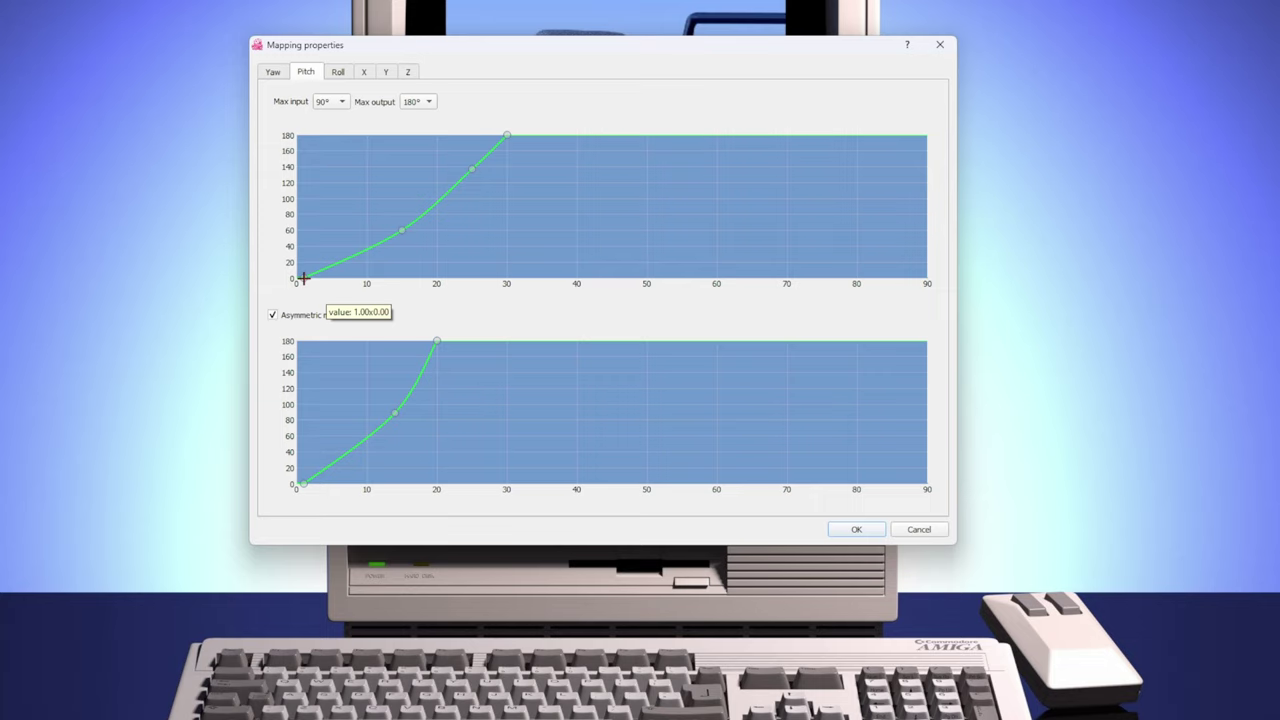
Check the roll mapping's maximum input and the coordinates of each point on its curve.
left_click(339, 73)
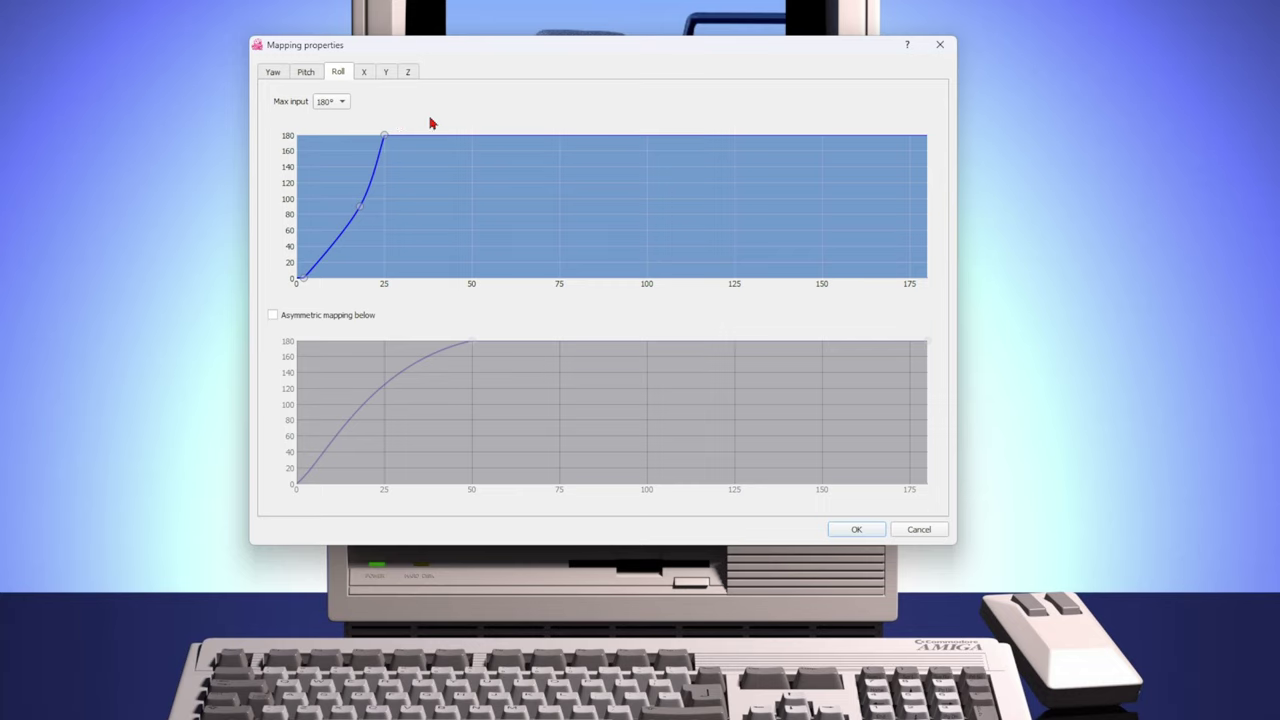
left_click(332, 104)
left_click(330, 104)
mouse_move(384, 134)
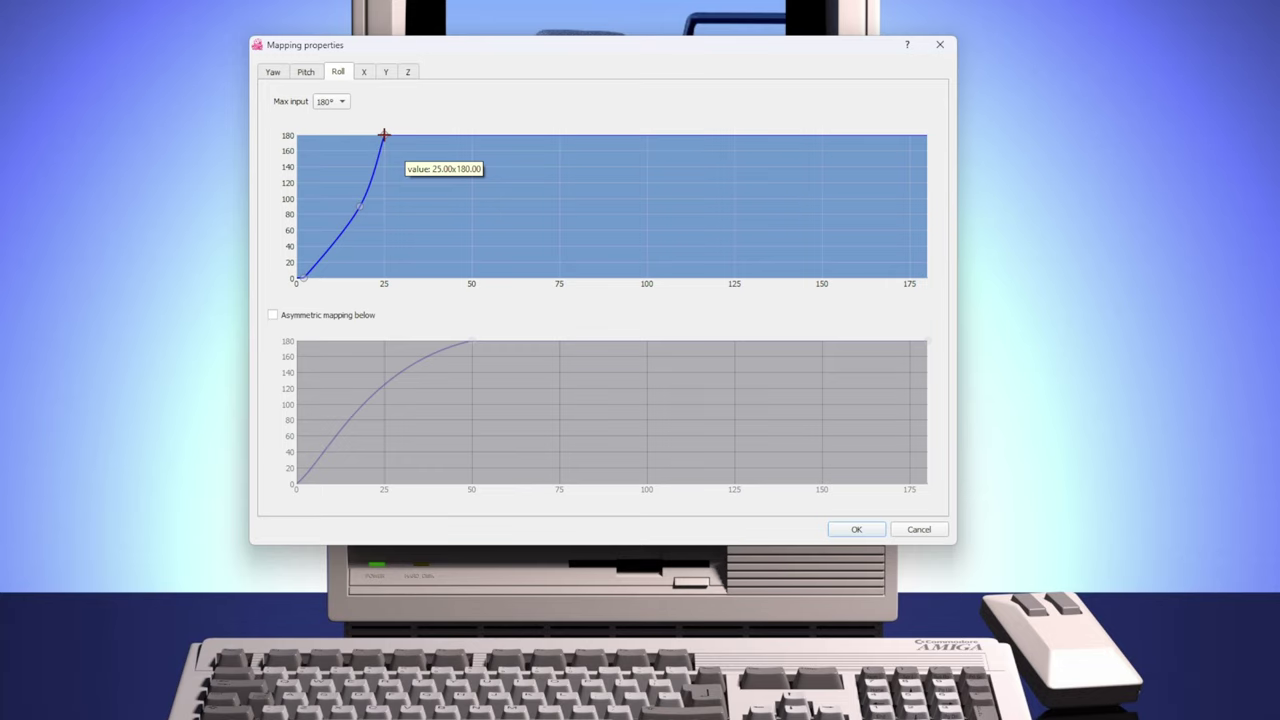
mouse_move(359, 210)
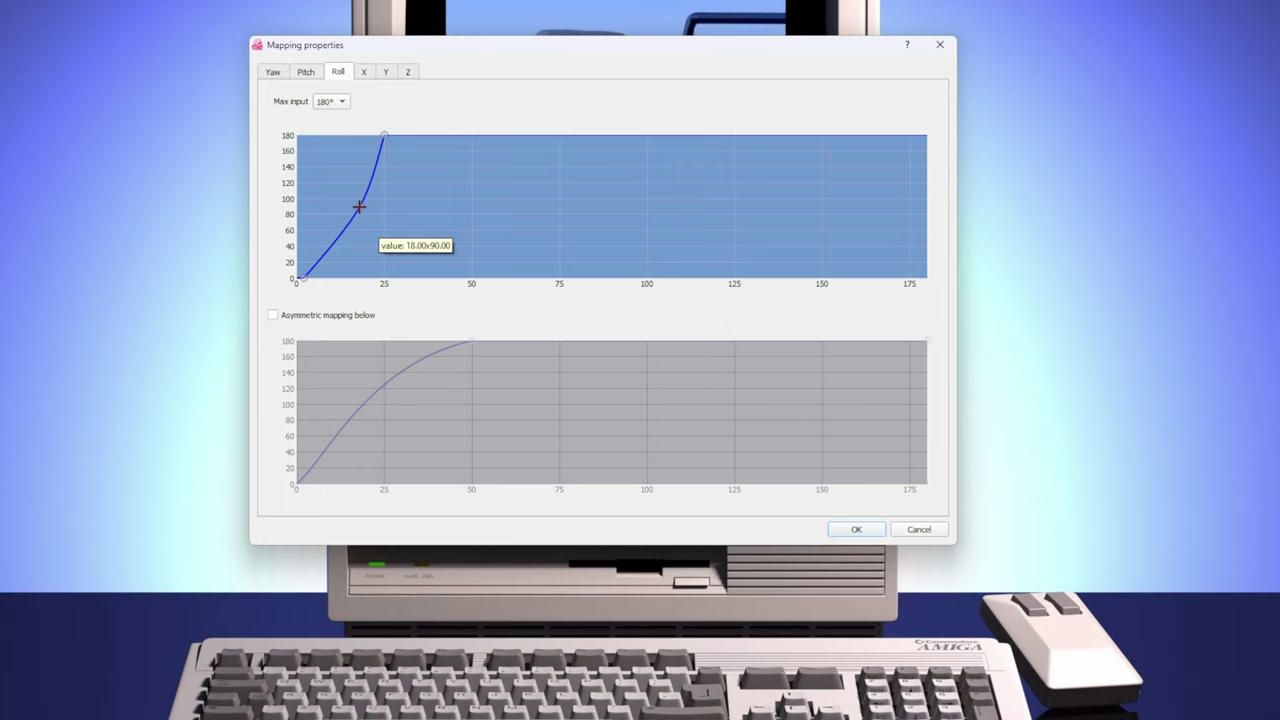
mouse_move(305, 276)
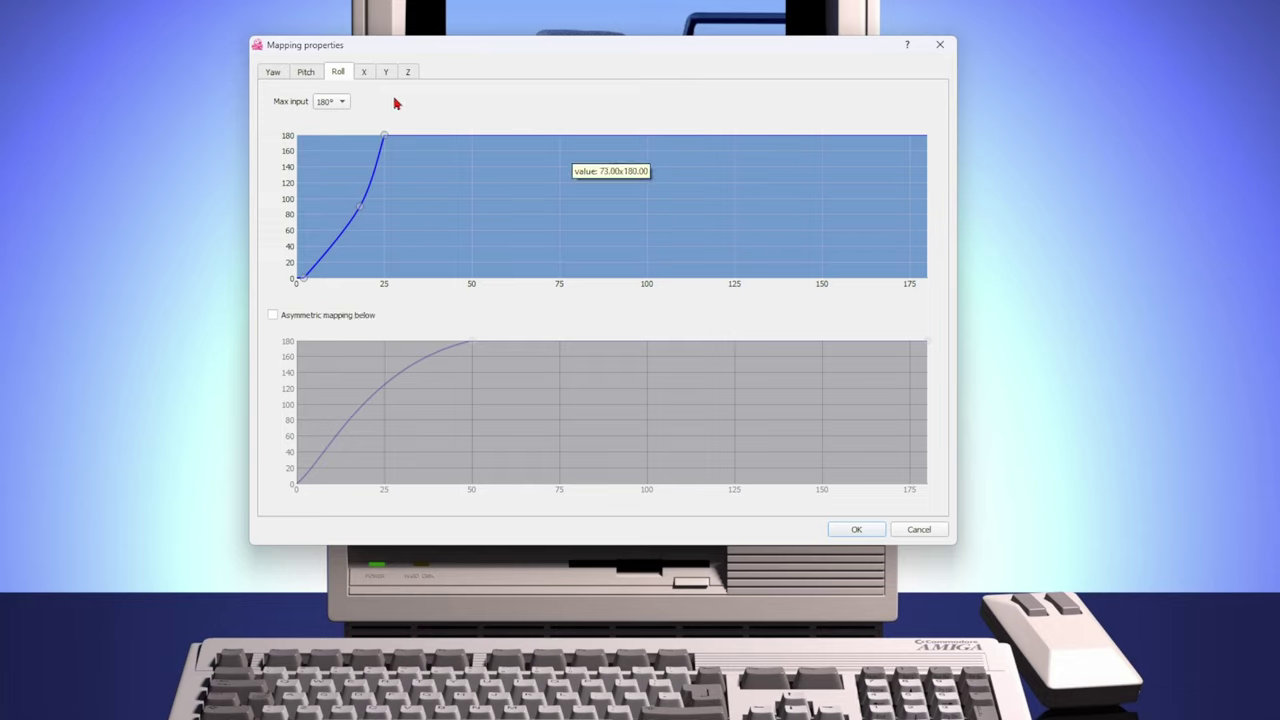
Check the X mapping's maximum input, maximum output and the coordinates of each point on its curve.
left_click(365, 74)
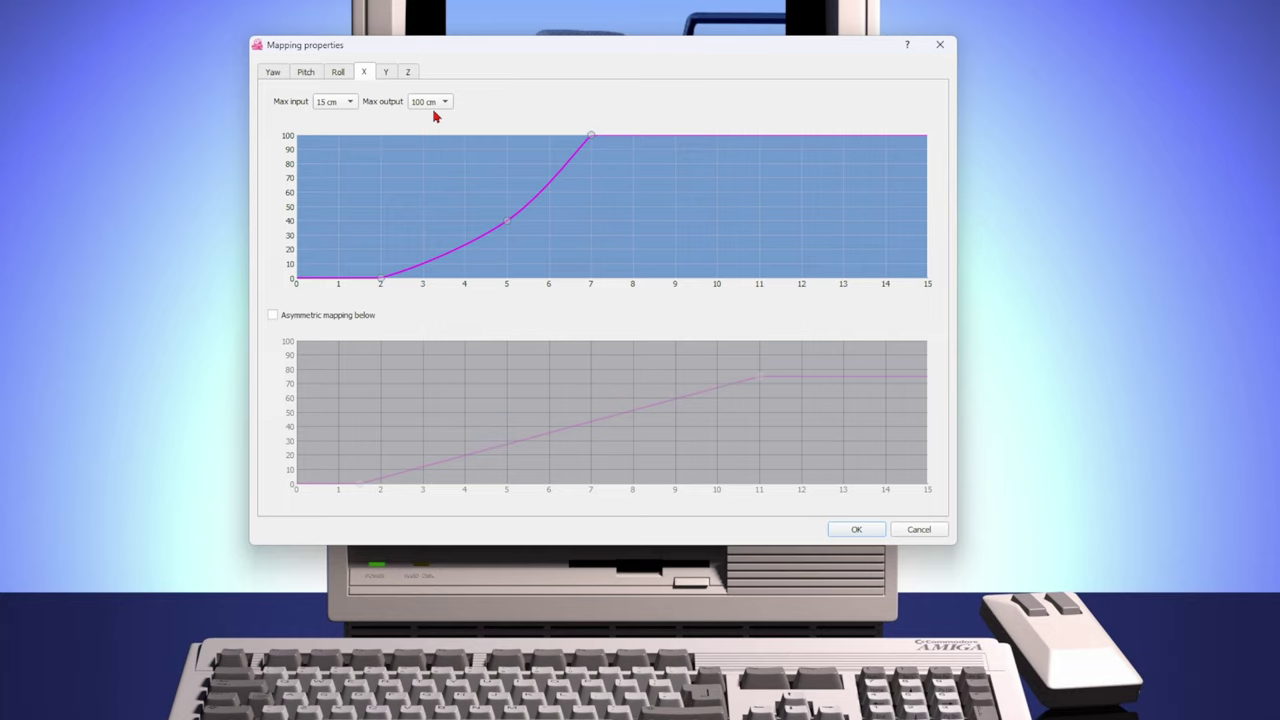
mouse_move(592, 136)
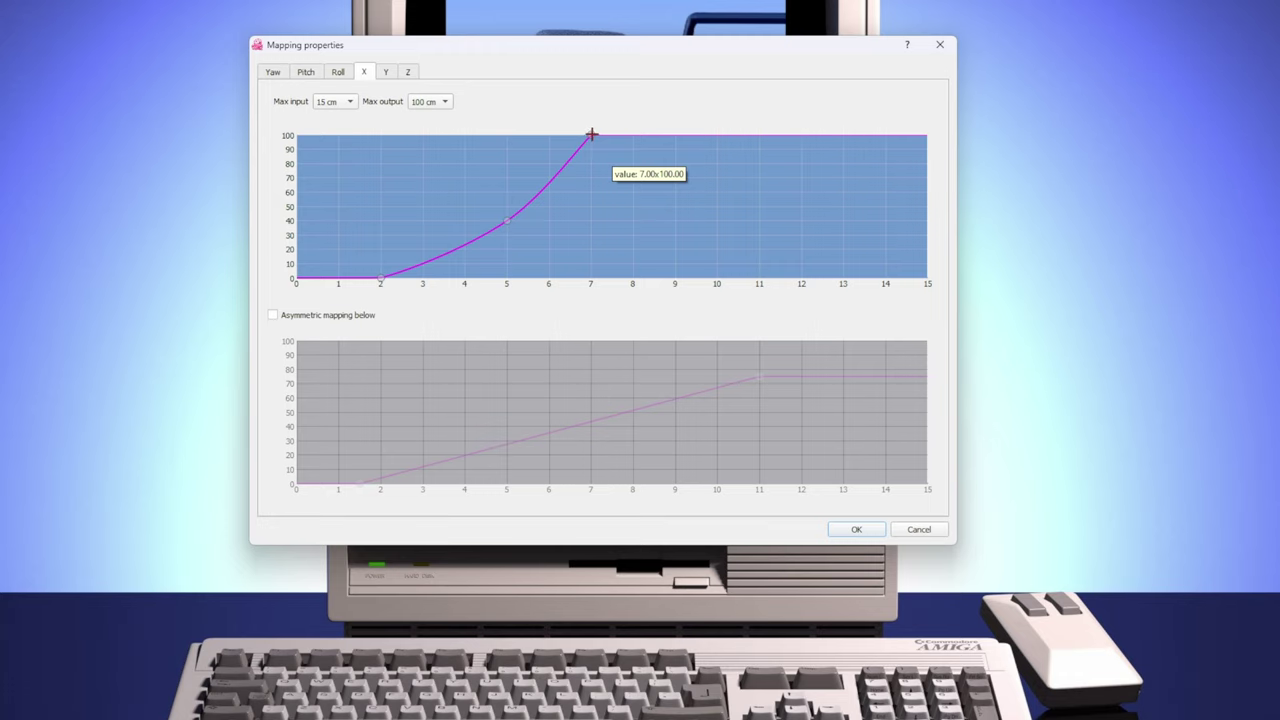
mouse_move(506, 221)
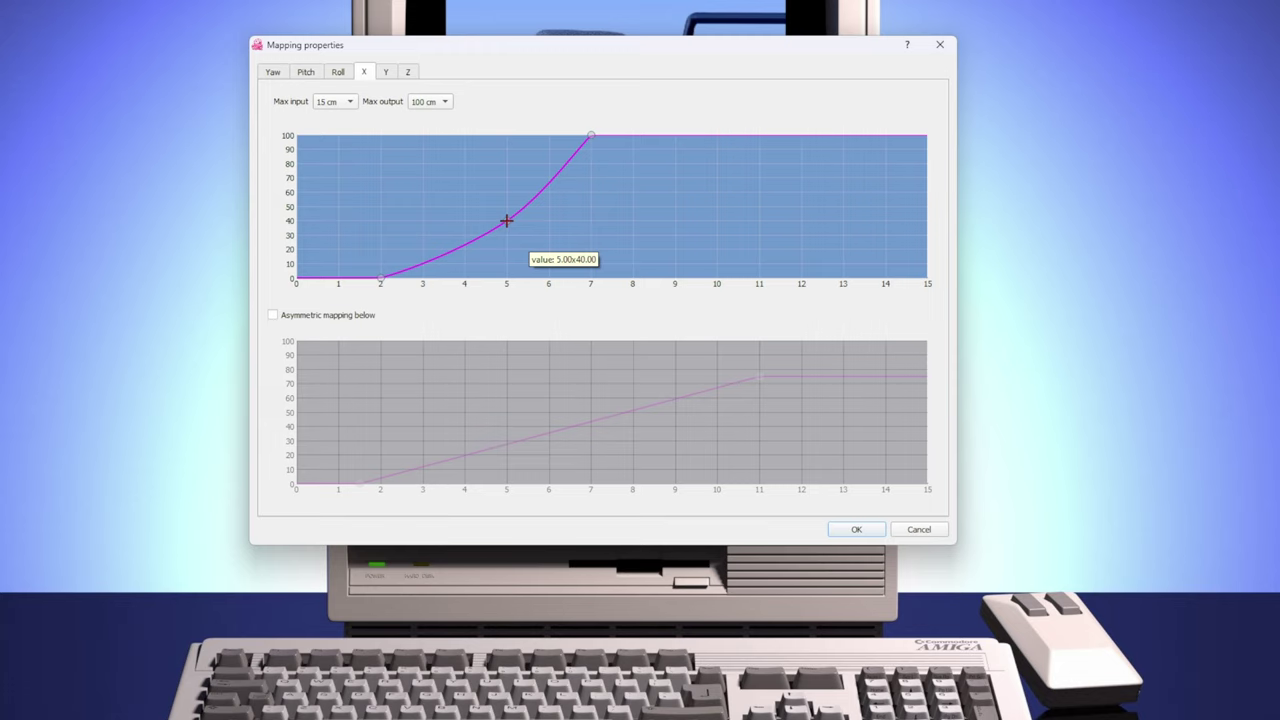
mouse_move(380, 279)
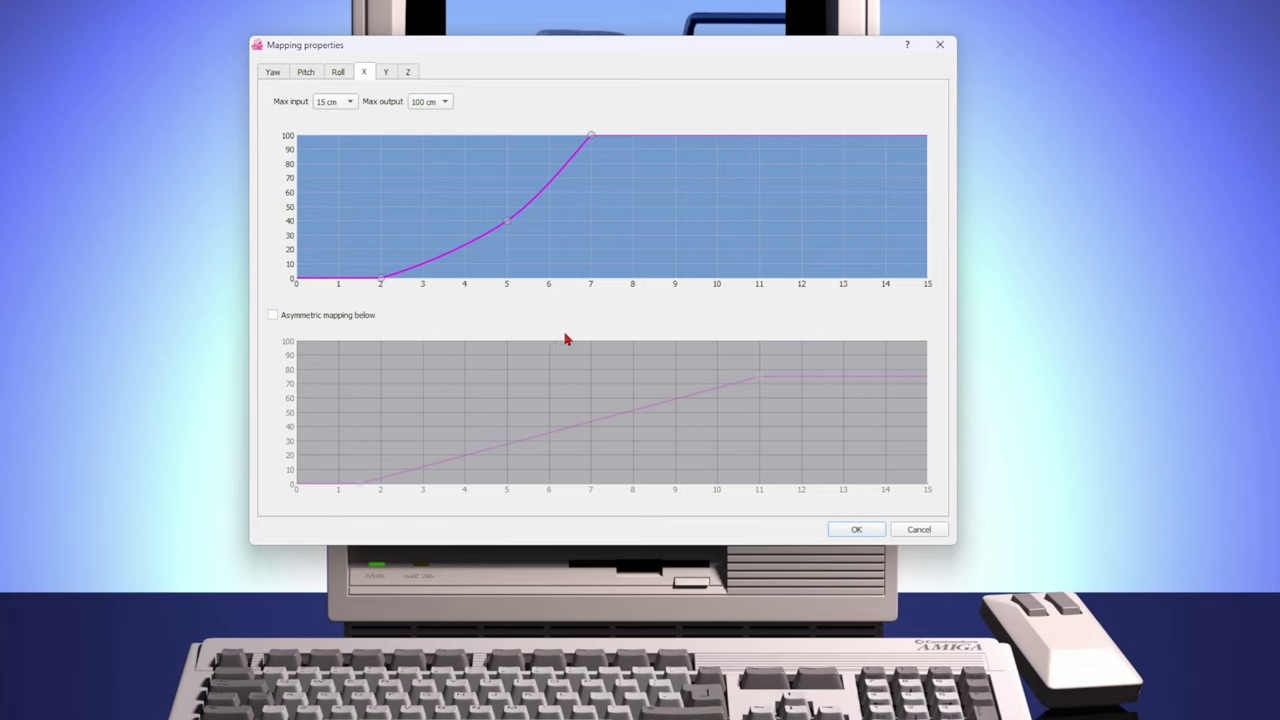
Remove the end point at 10 × 100 from the Y mapping curve, and accept the mappings after checking the Z curve.
left_click(387, 73)
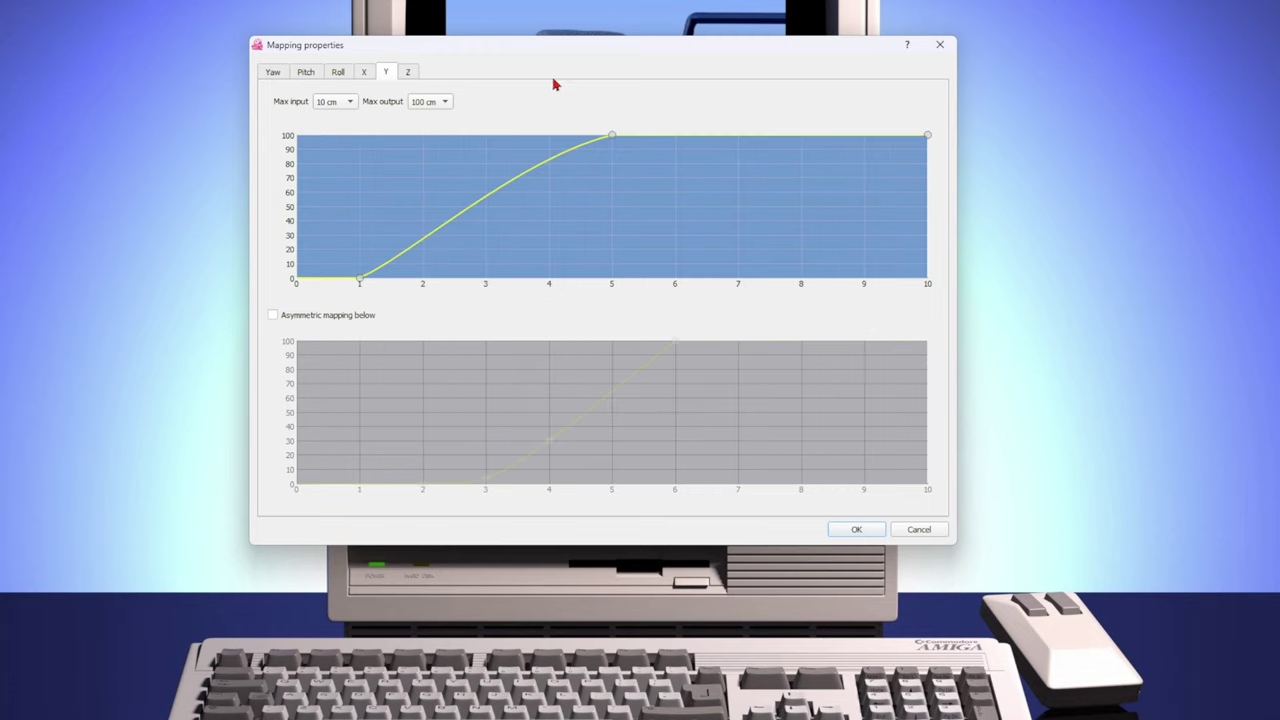
mouse_move(928, 134)
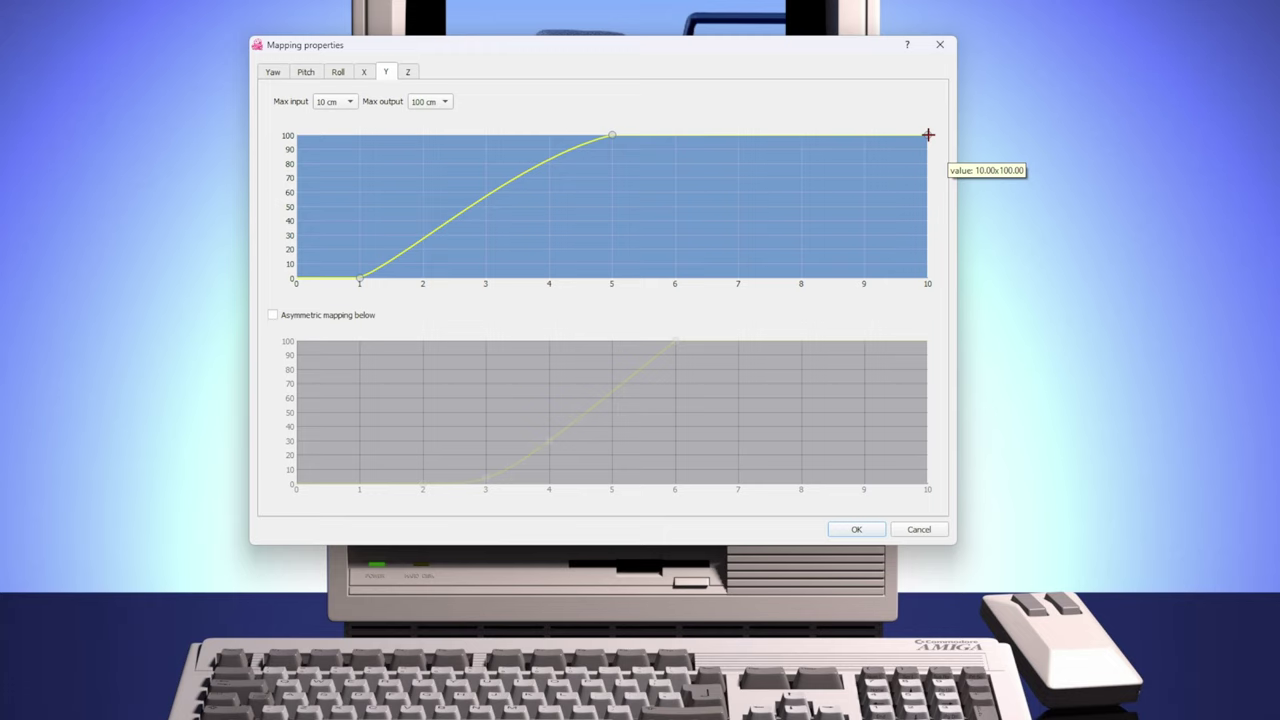
right_click(928, 134)
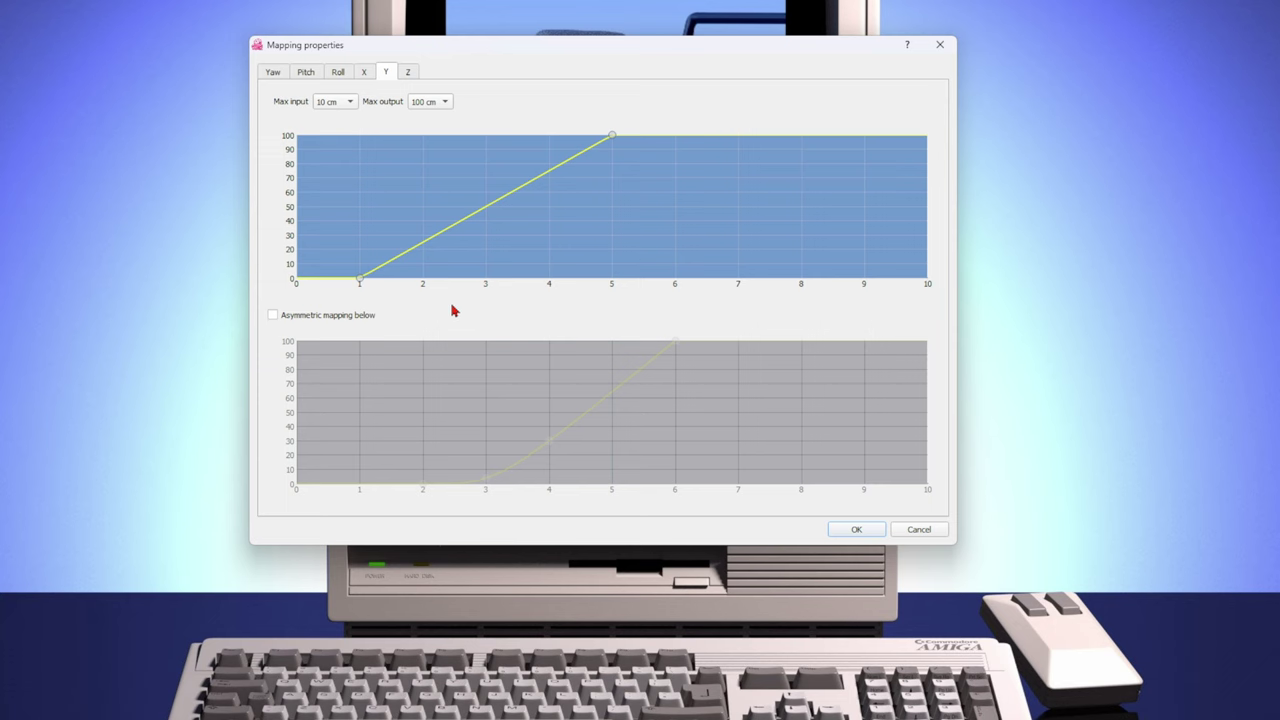
left_click(413, 74)
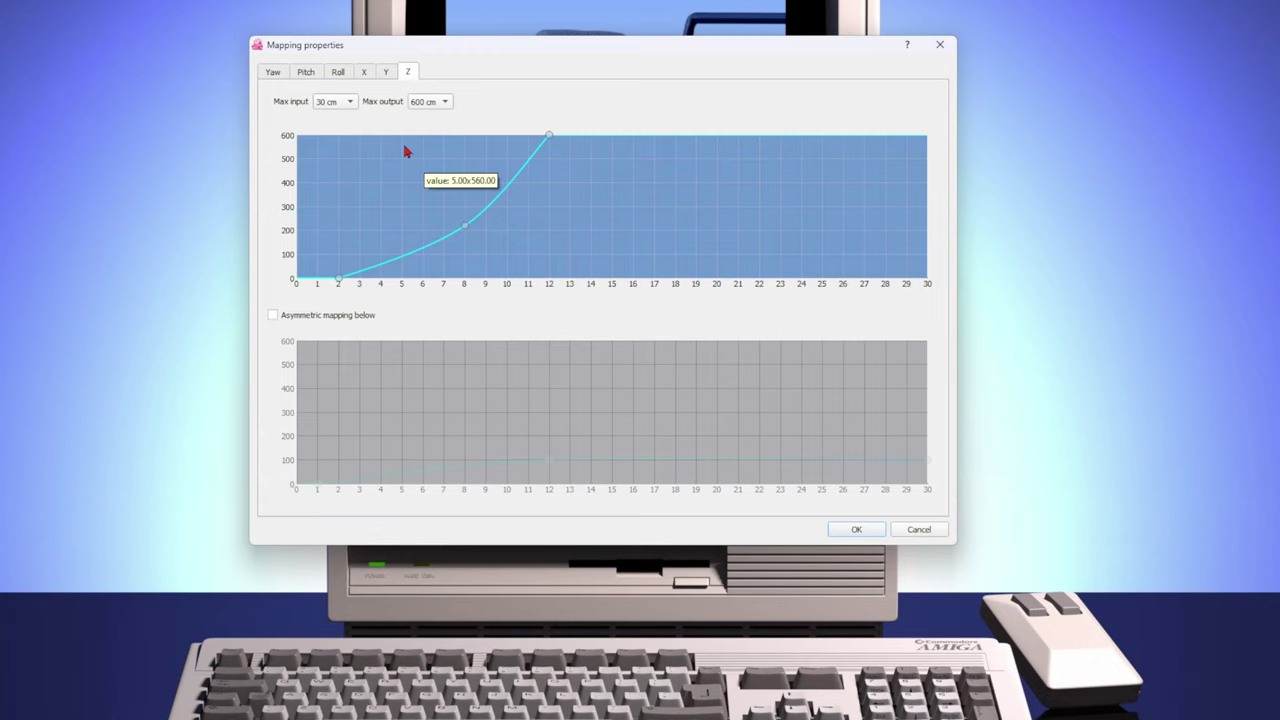
left_click(857, 530)
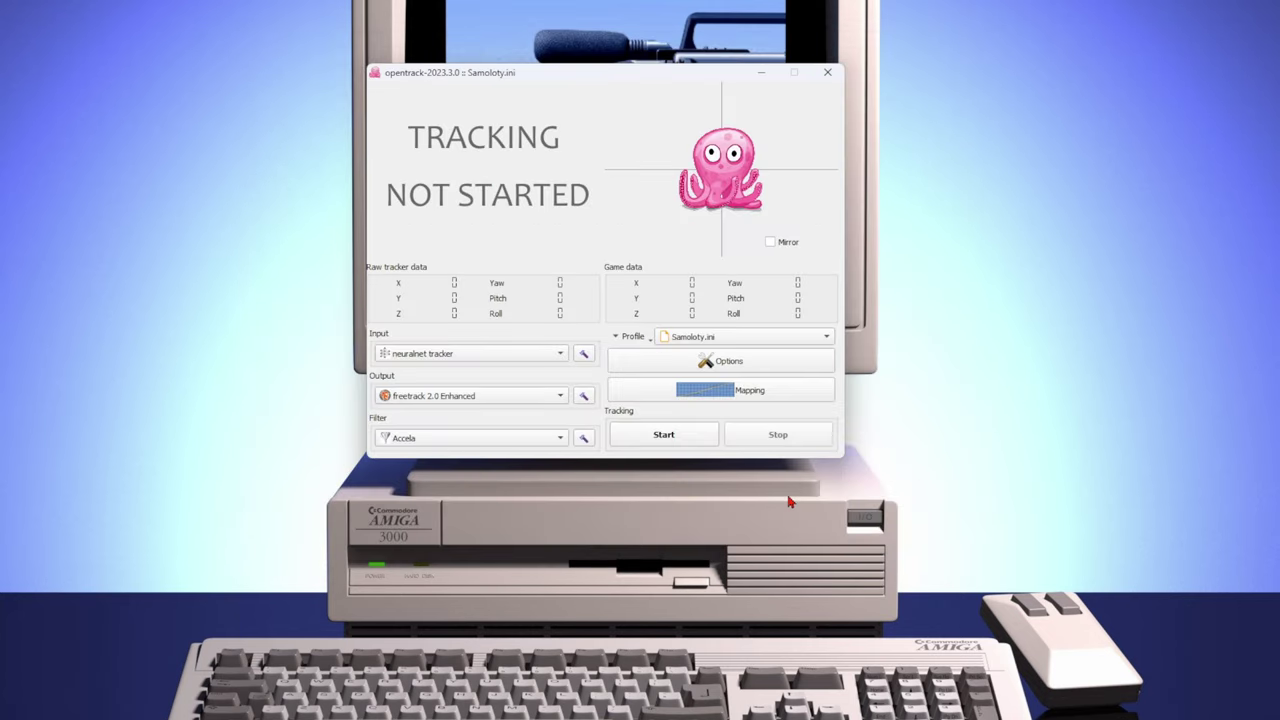
Check the Accela filter's smoothing and deadzone settings for rotation and position.
left_click(585, 440)
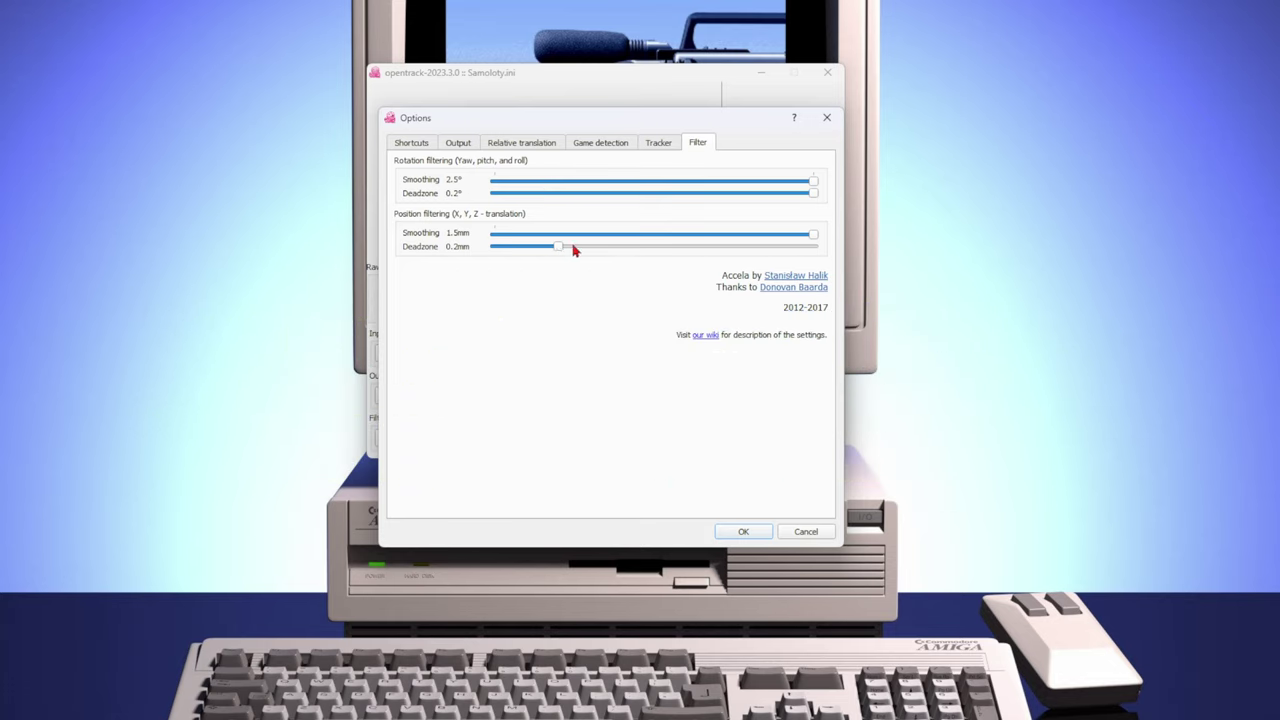
Set the executable of the sixth game detection entry to aces from D:\WarThunder\win64, keep its Samoloty.ini profile, and accept the options.
left_click(606, 144)
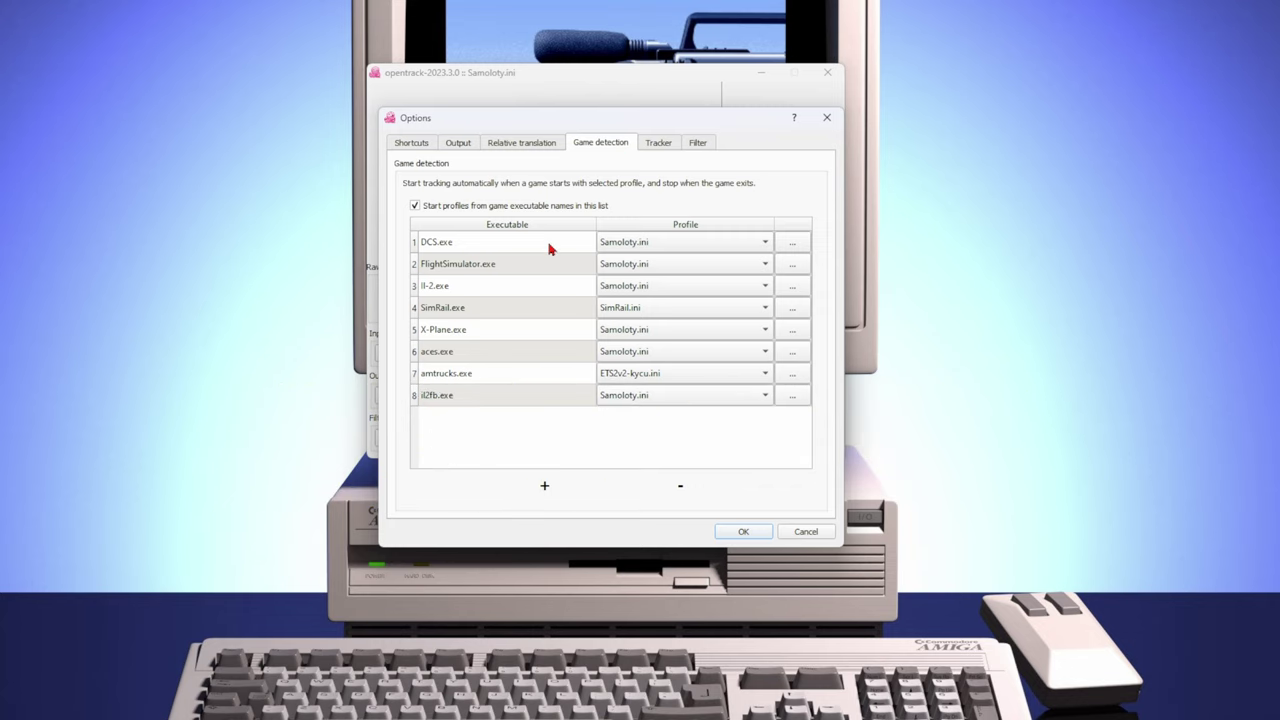
left_click(792, 356)
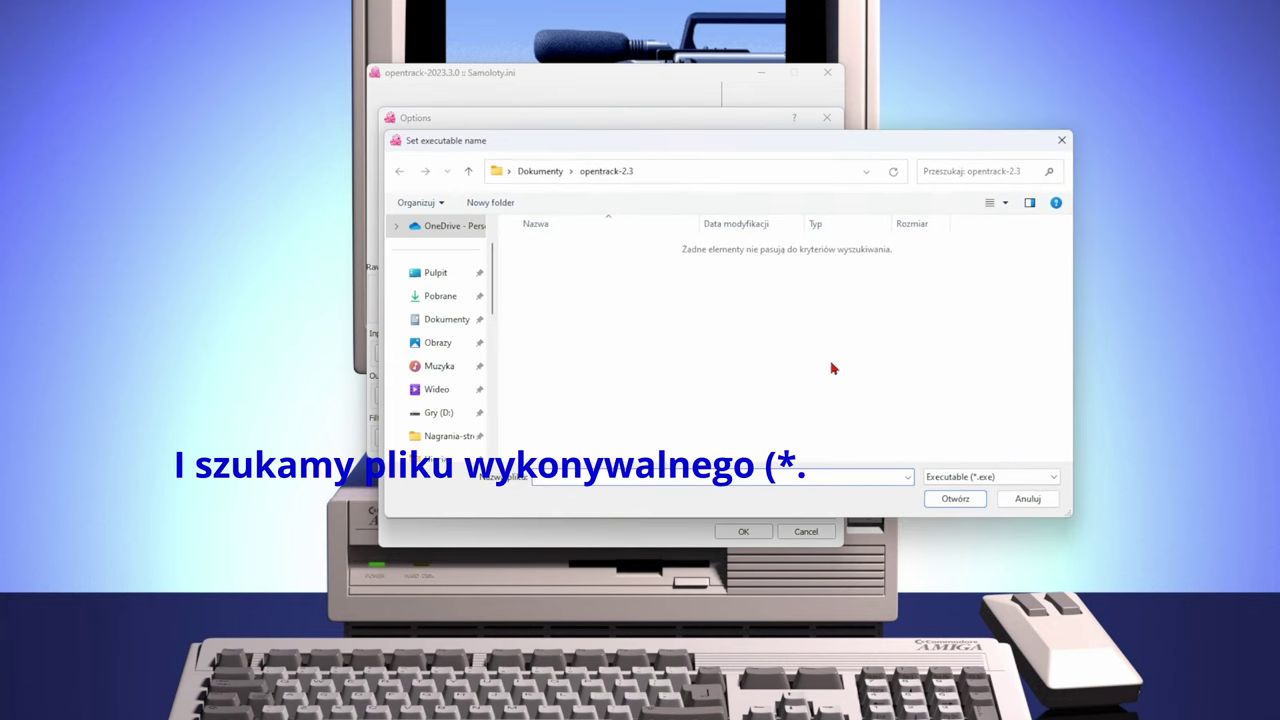
scroll(466, 368, "down", 2)
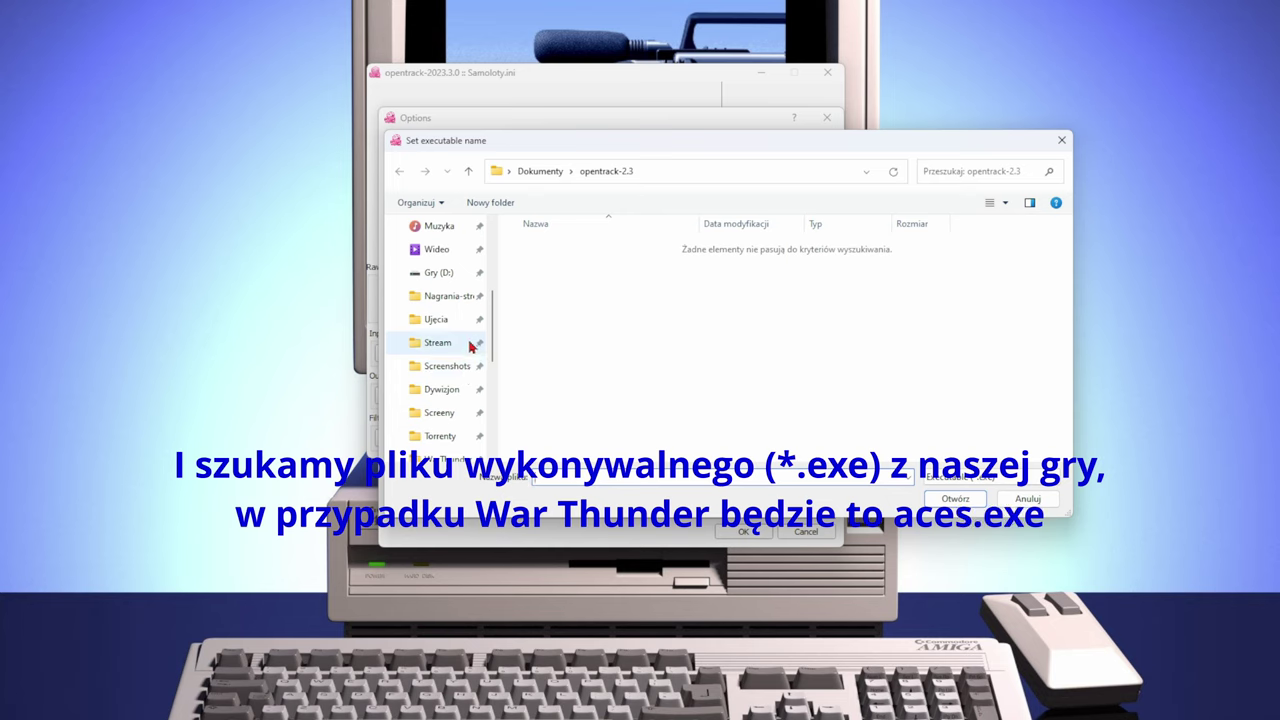
scroll(466, 346, "down", 3)
scroll(466, 340, "up", 1)
left_click(466, 322)
scroll(578, 383, "down", 5)
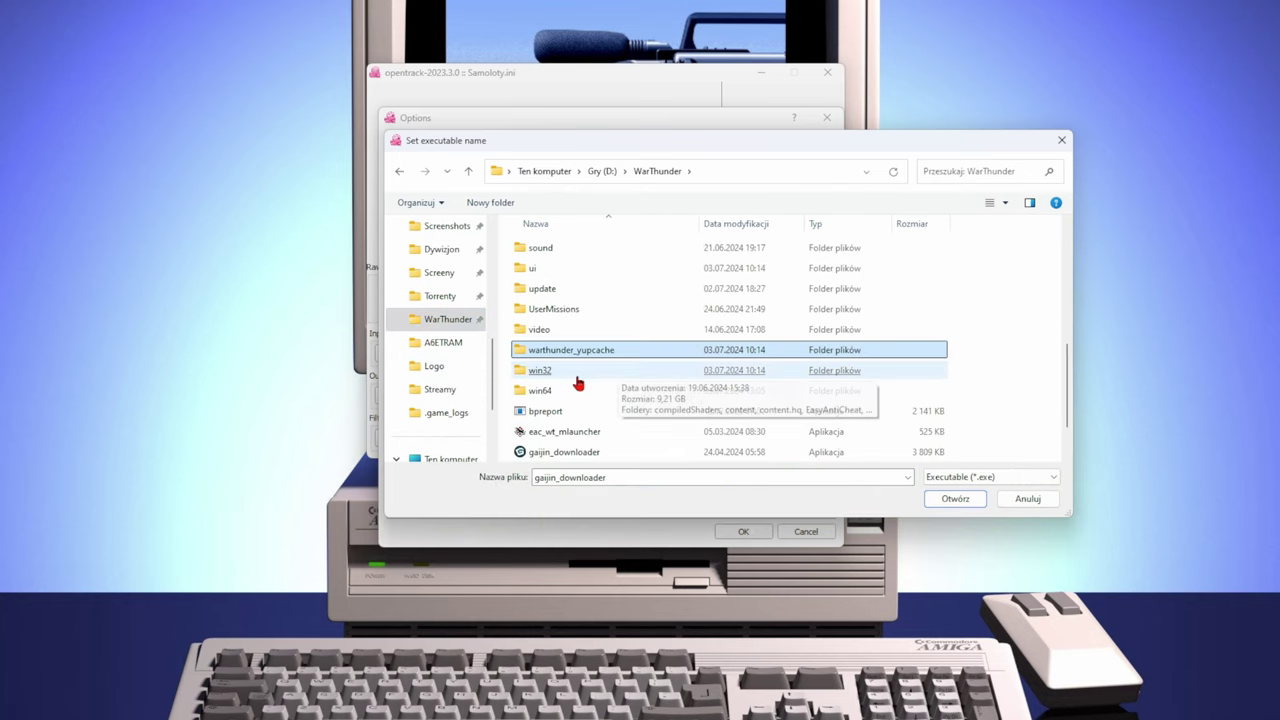
double_click(558, 392)
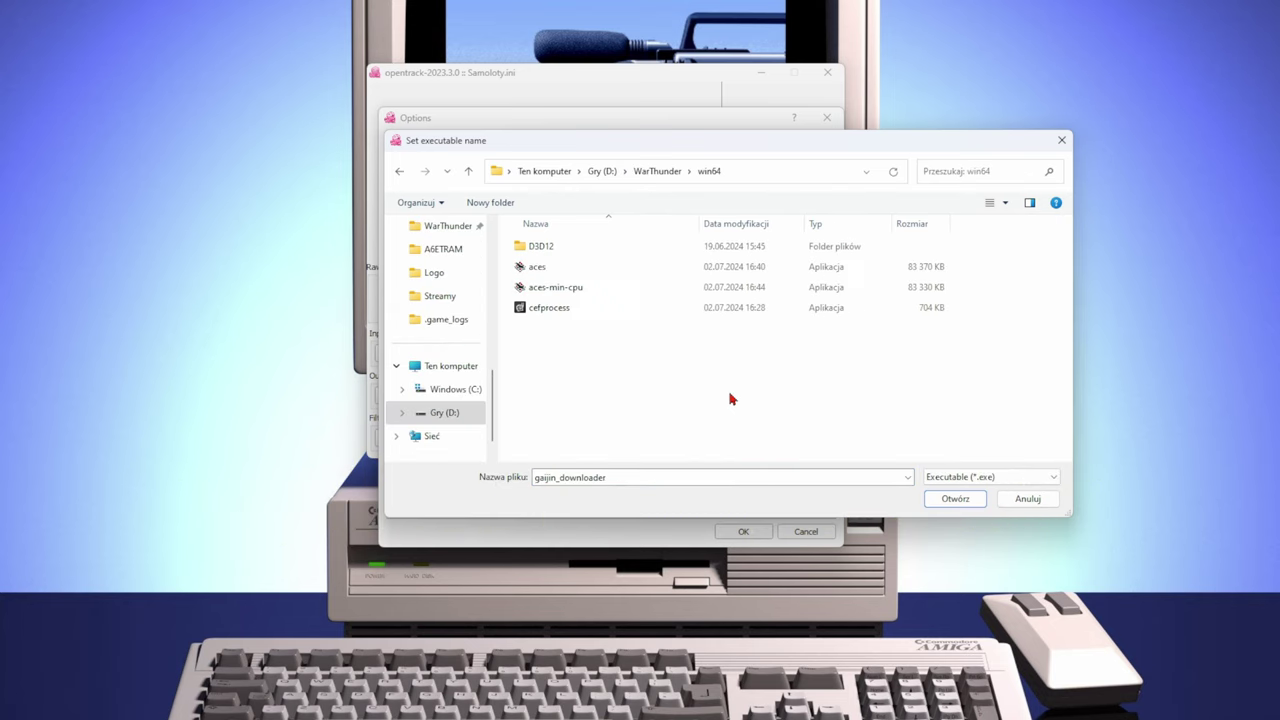
left_click(533, 279)
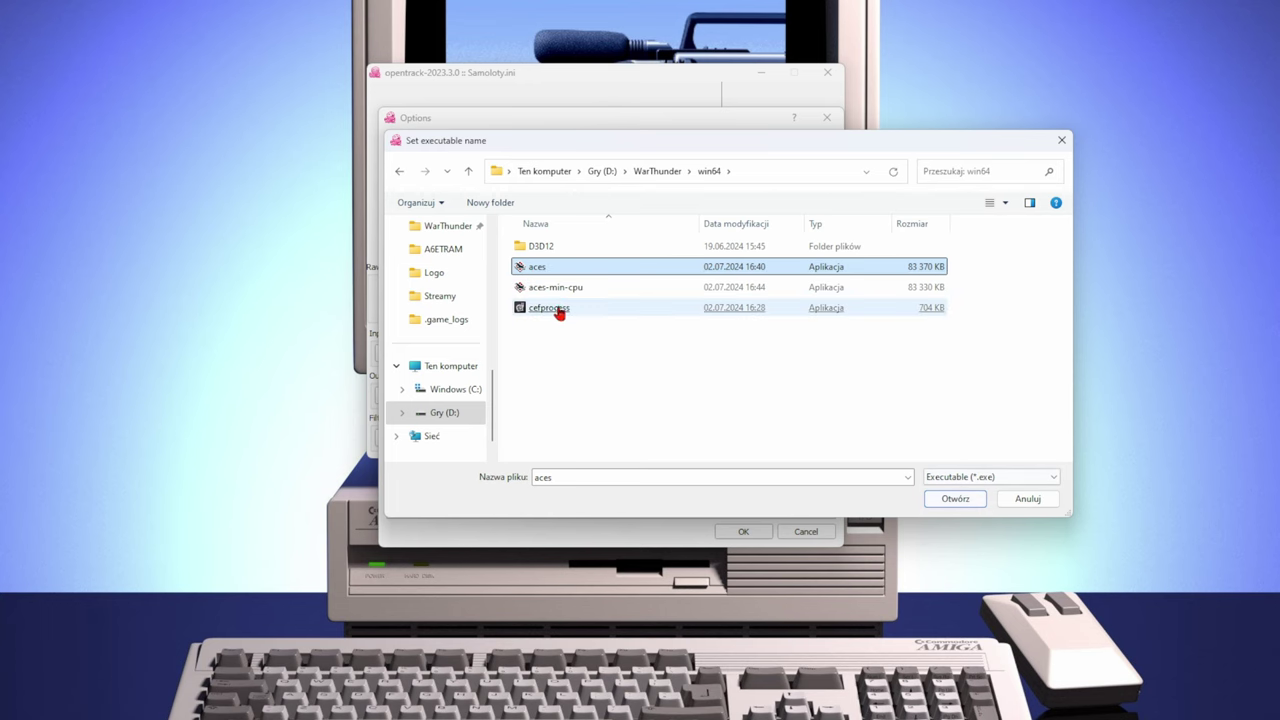
double_click(543, 272)
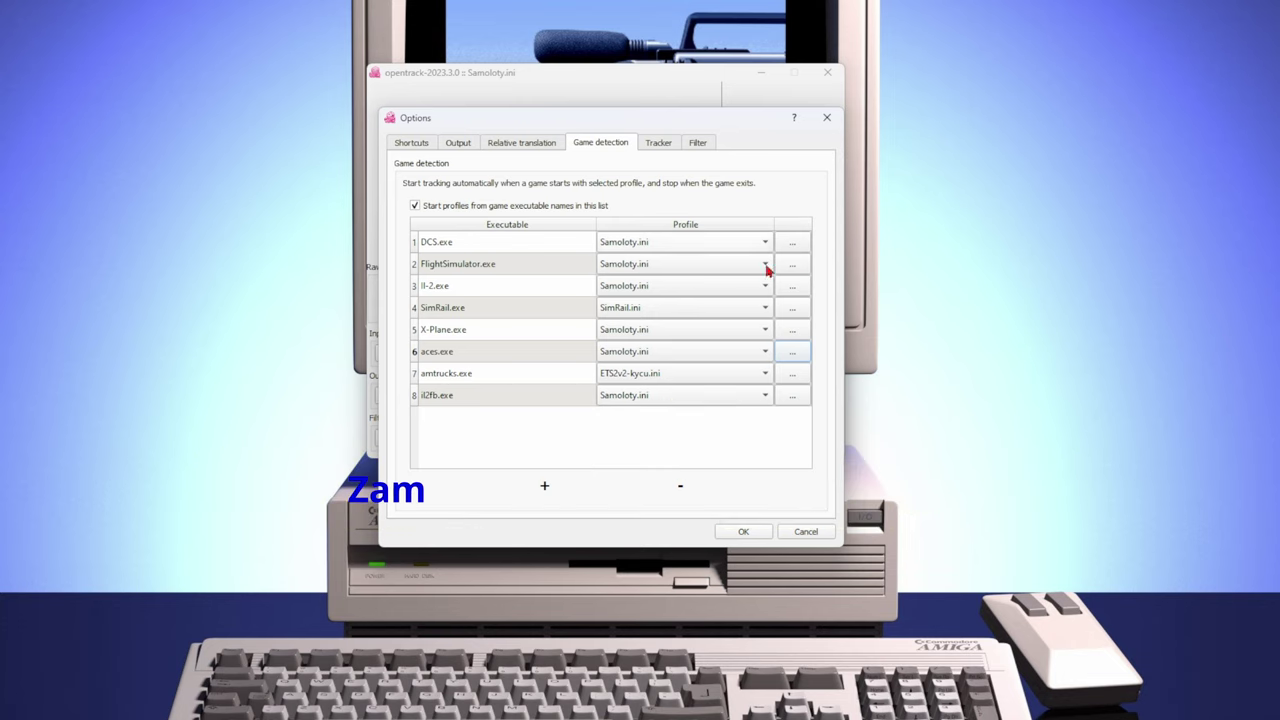
left_click(742, 532)
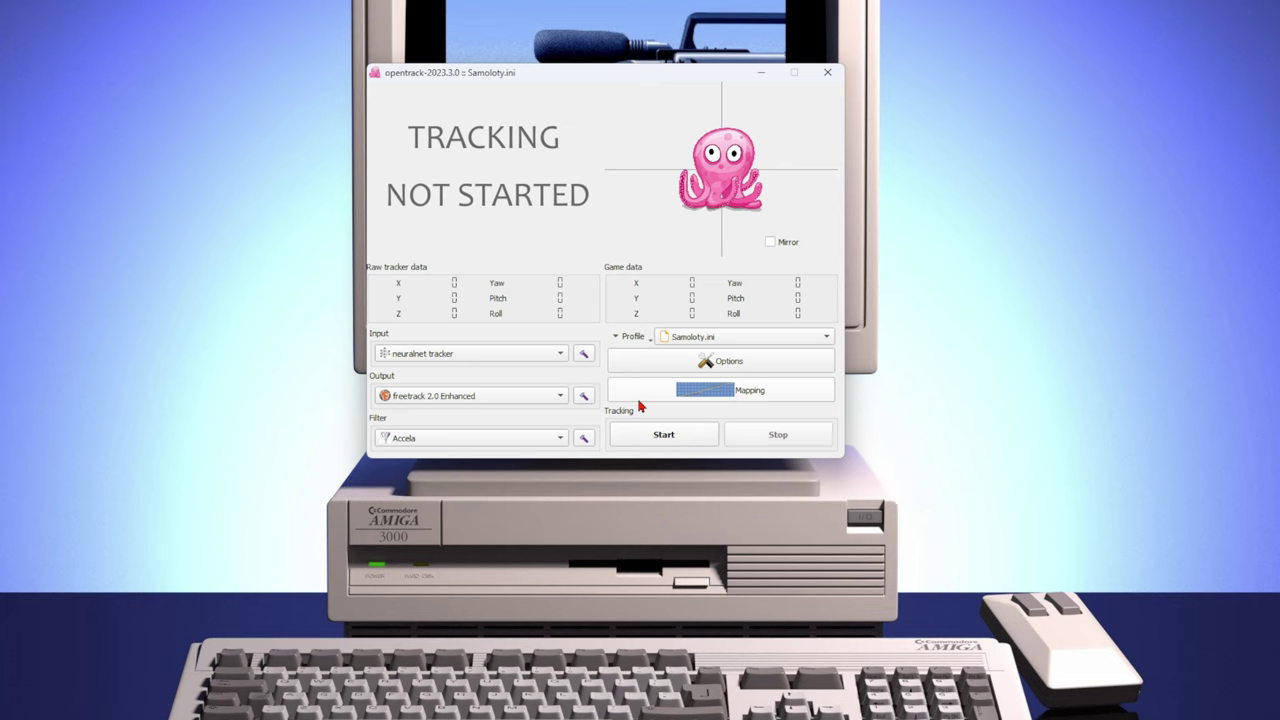
Review the output axis assignments and the custom center pose in the options.
left_click(739, 369)
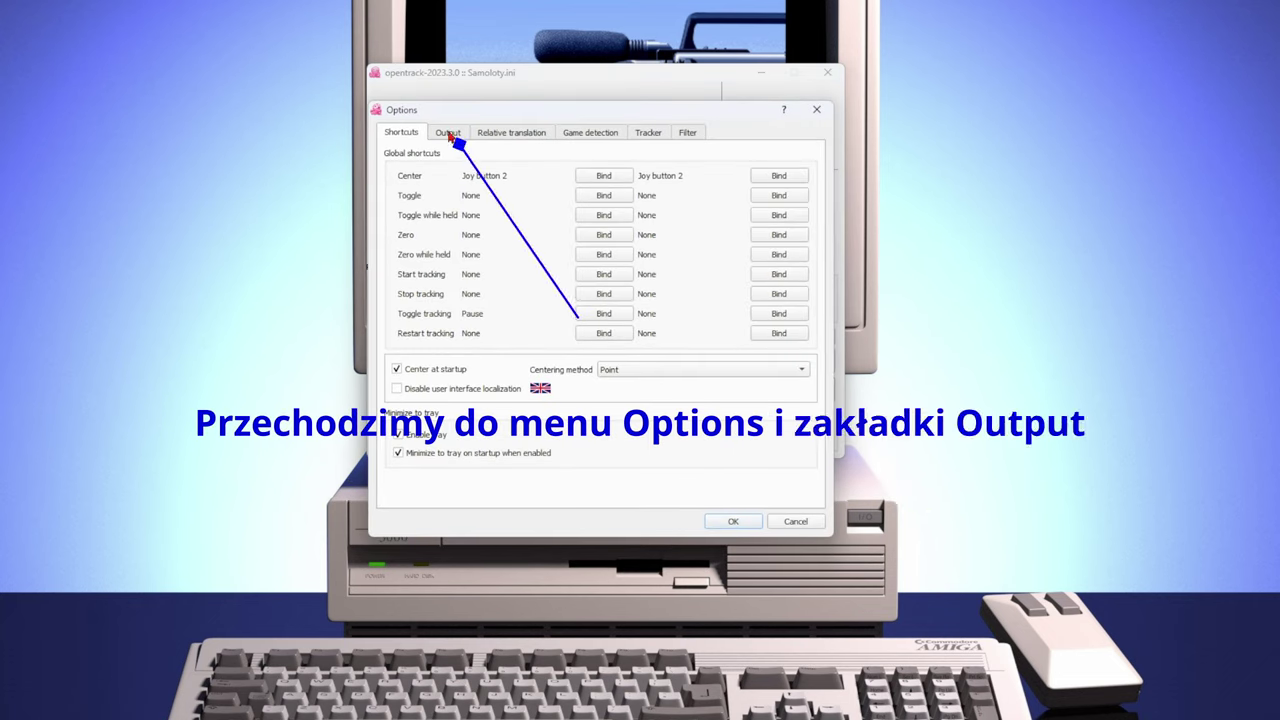
left_click(448, 134)
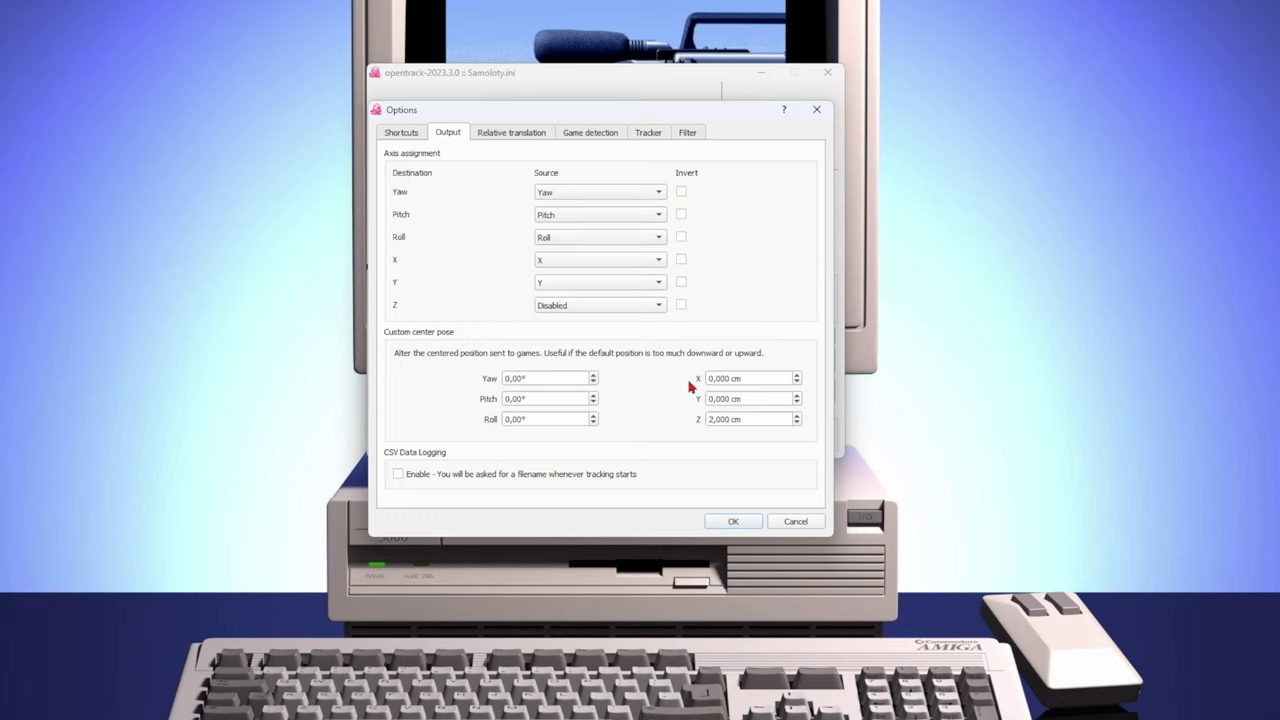
Clear the first key binding of the global Center shortcut and bind it again to Joy button 2.
left_click(409, 134)
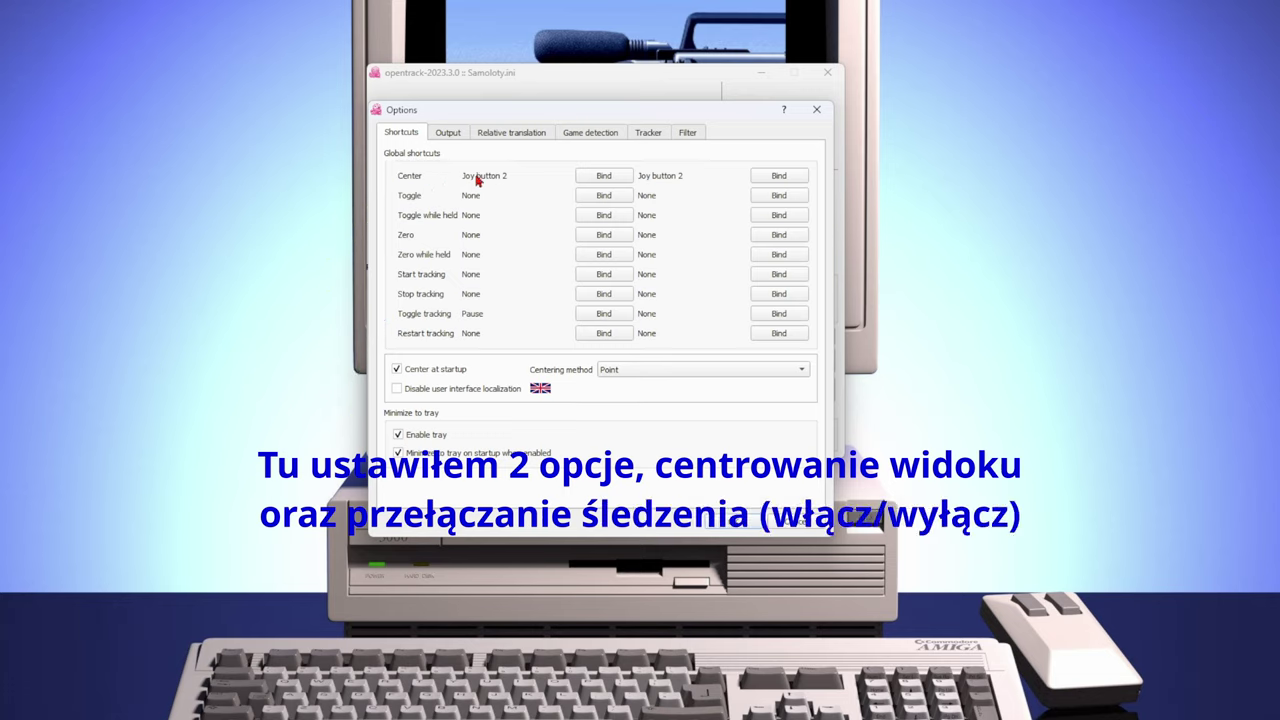
left_click(606, 180)
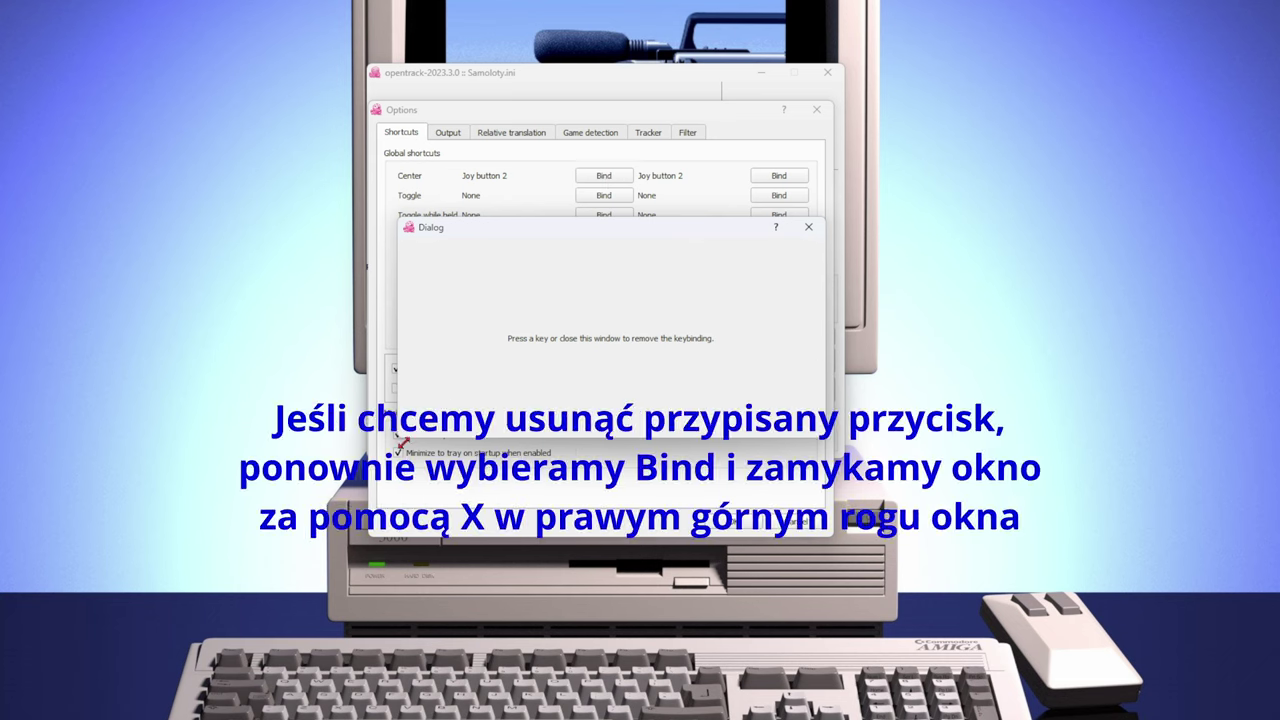
left_click(588, 177)
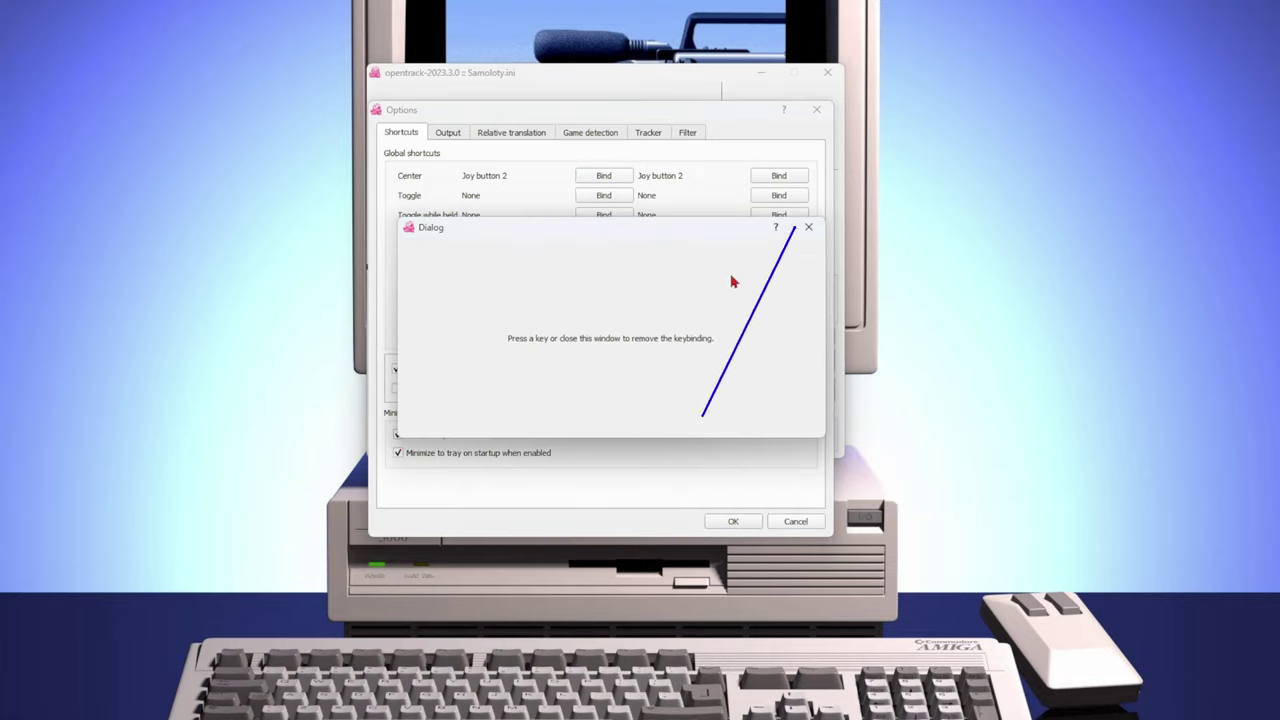
left_click(807, 228)
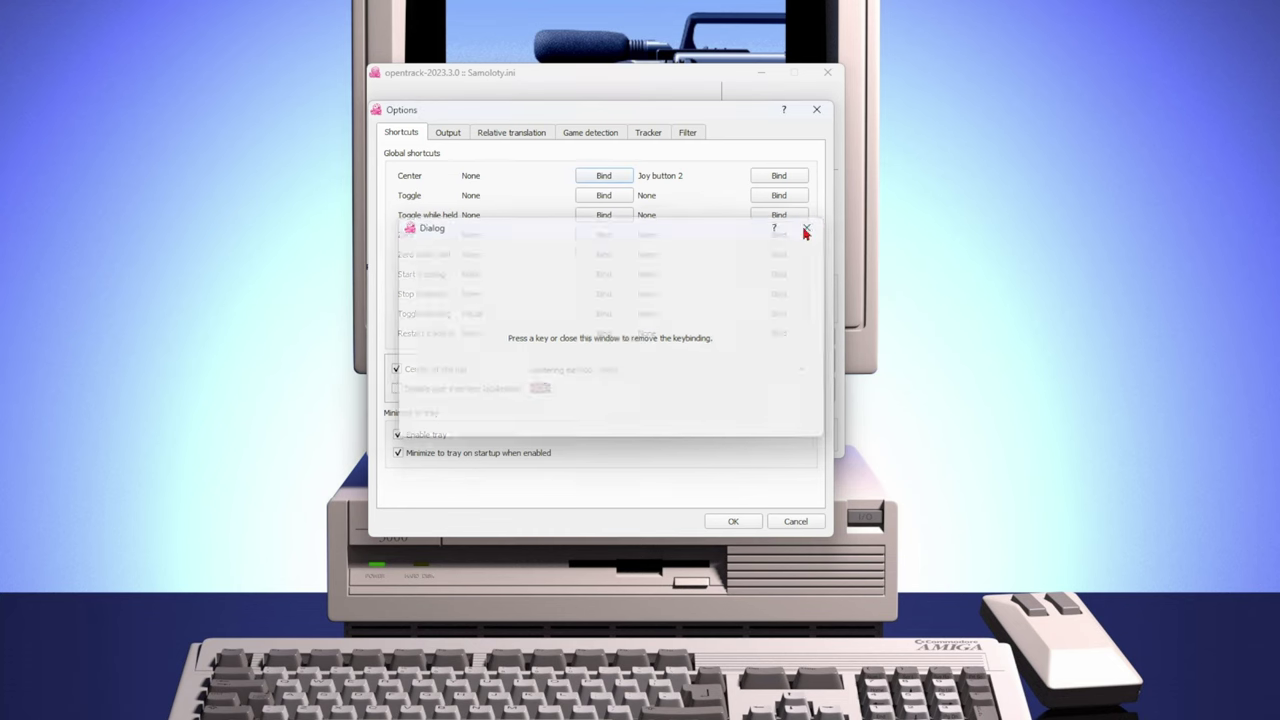
left_click(603, 177)
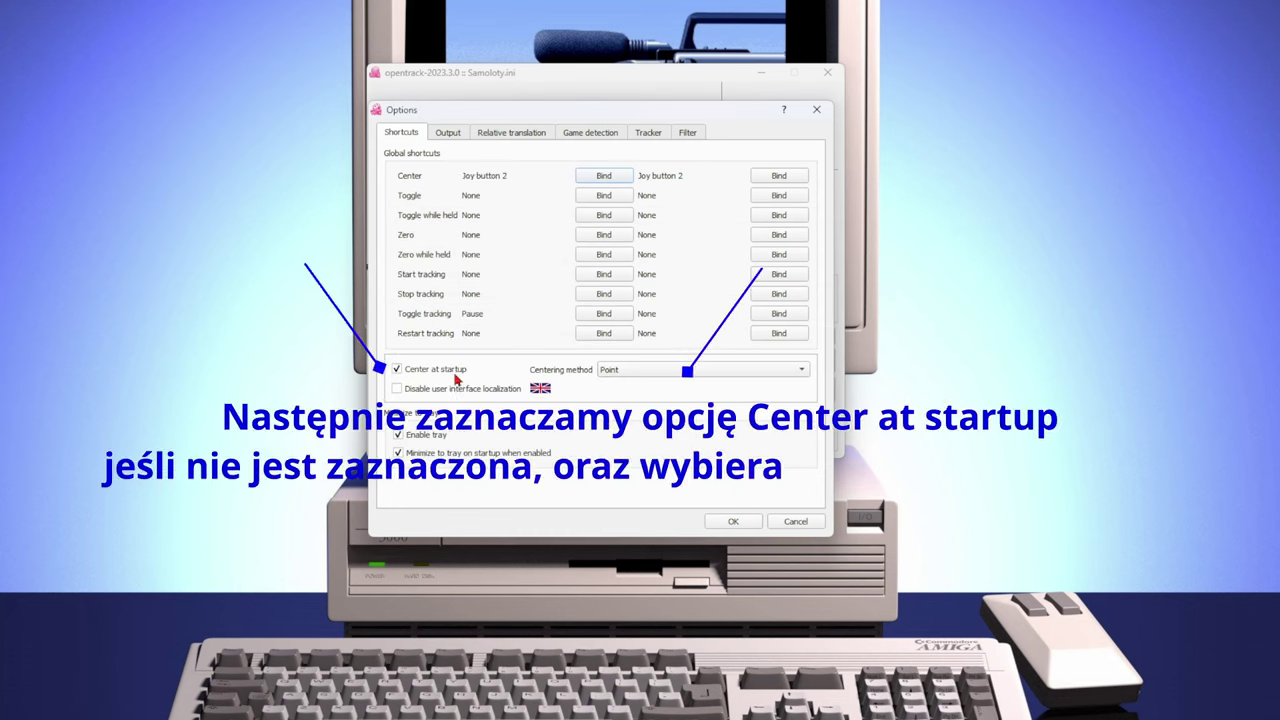